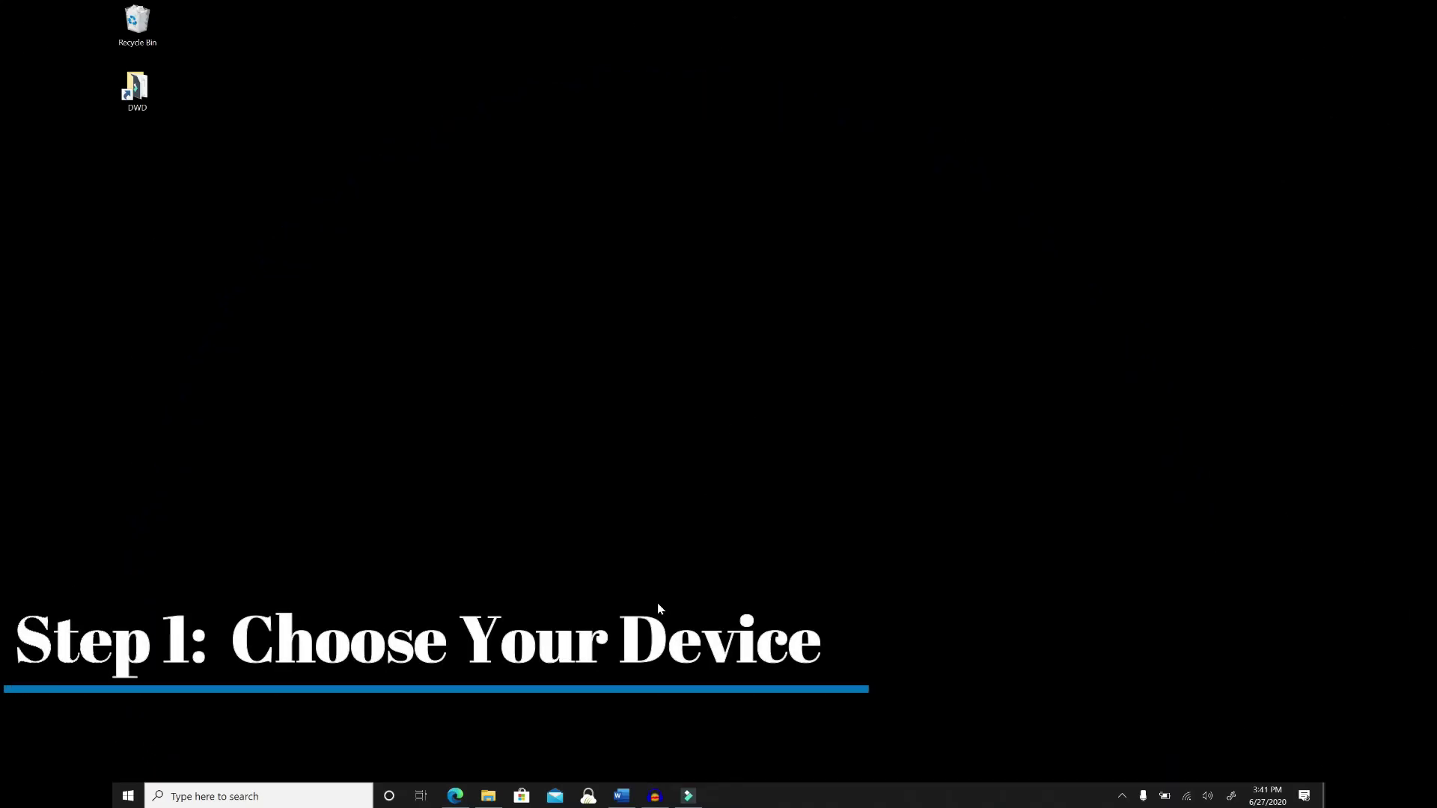
Bring the Edge window with the Tails download page back from the taskbar
{"action": "left_click", "coordinate": [451, 798]}
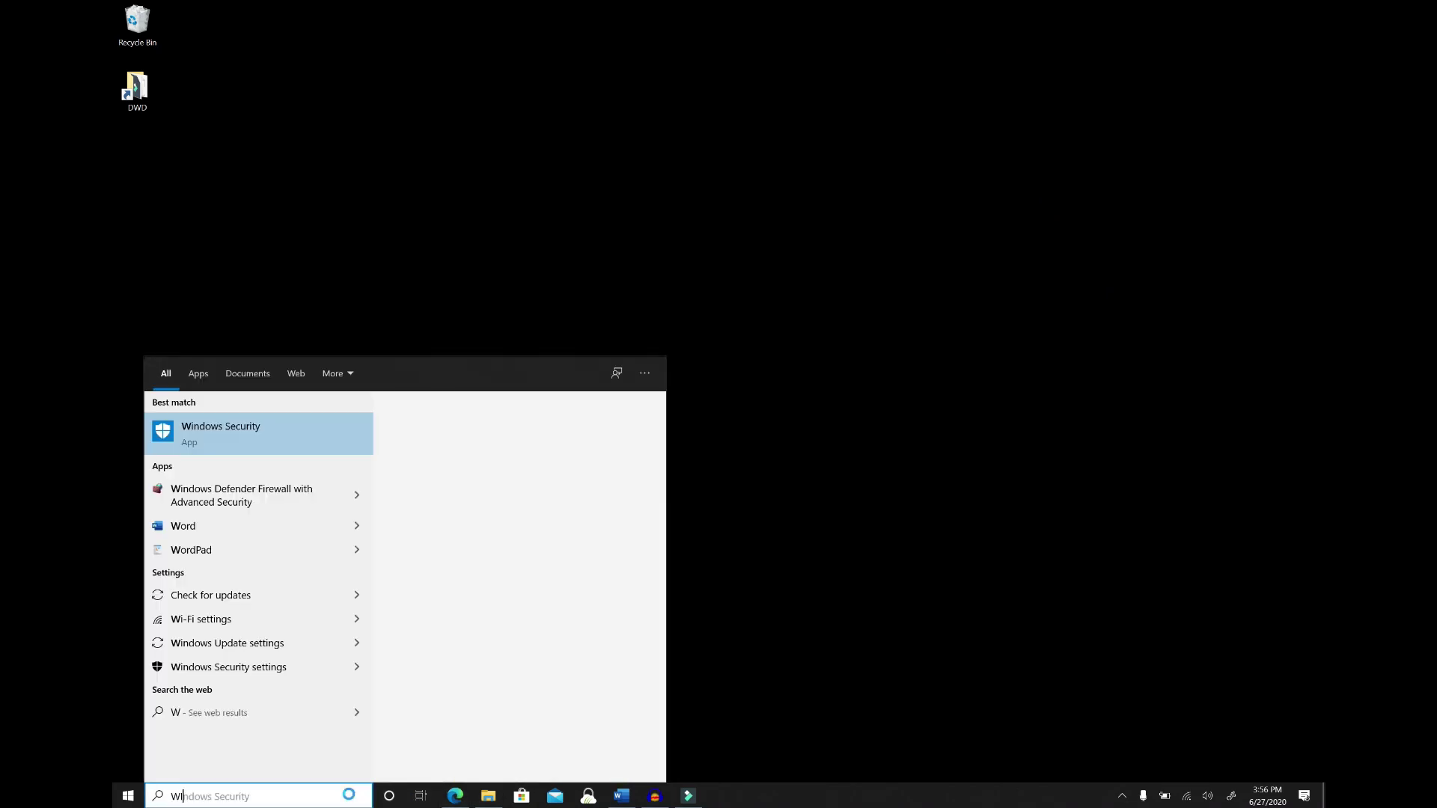
Open Windows Security from search and review the firewall and virus & threat protection status
{"action": "type", "text": "OWS"}
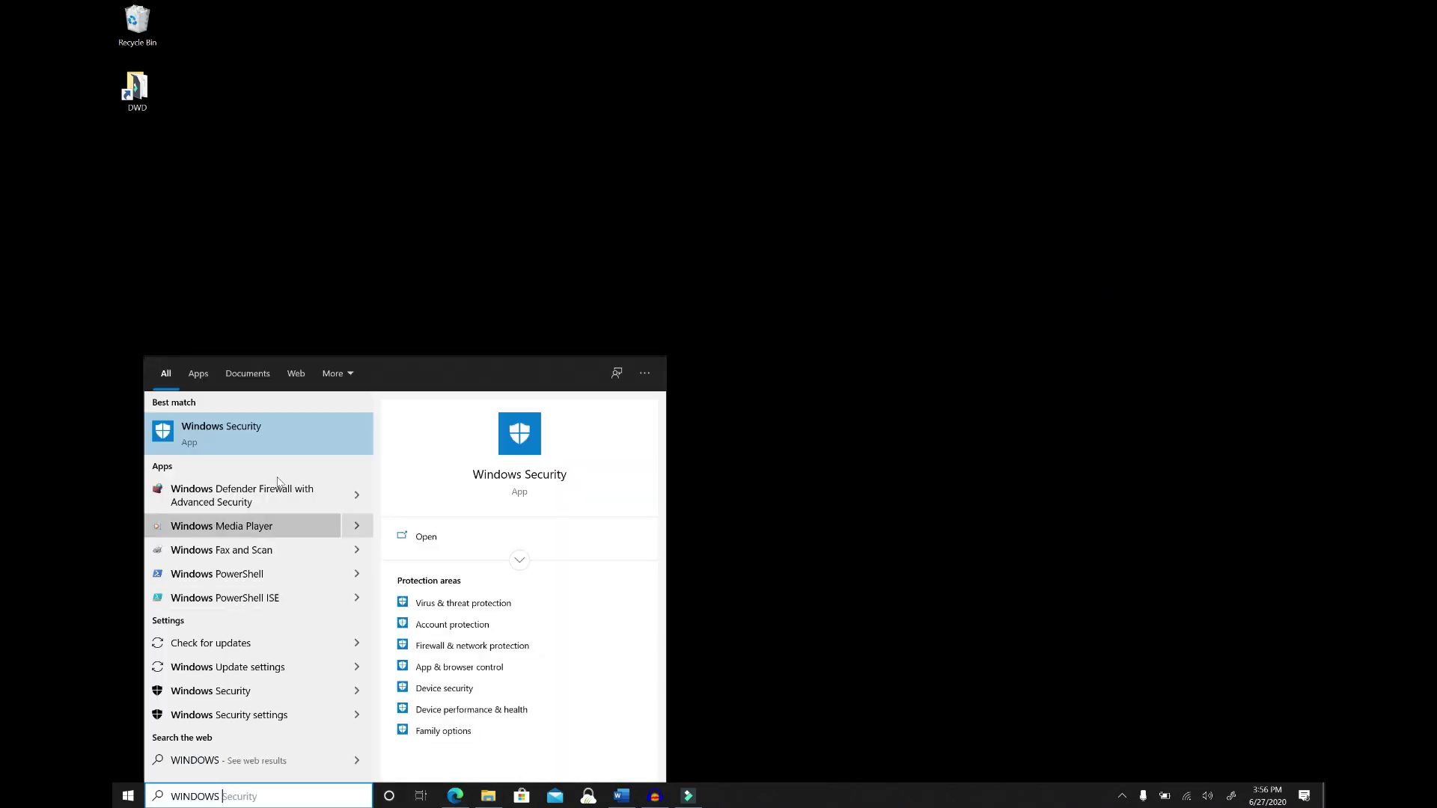
{"action": "left_click", "coordinate": [283, 428]}
{"action": "key", "text": "Caps_Lock"}
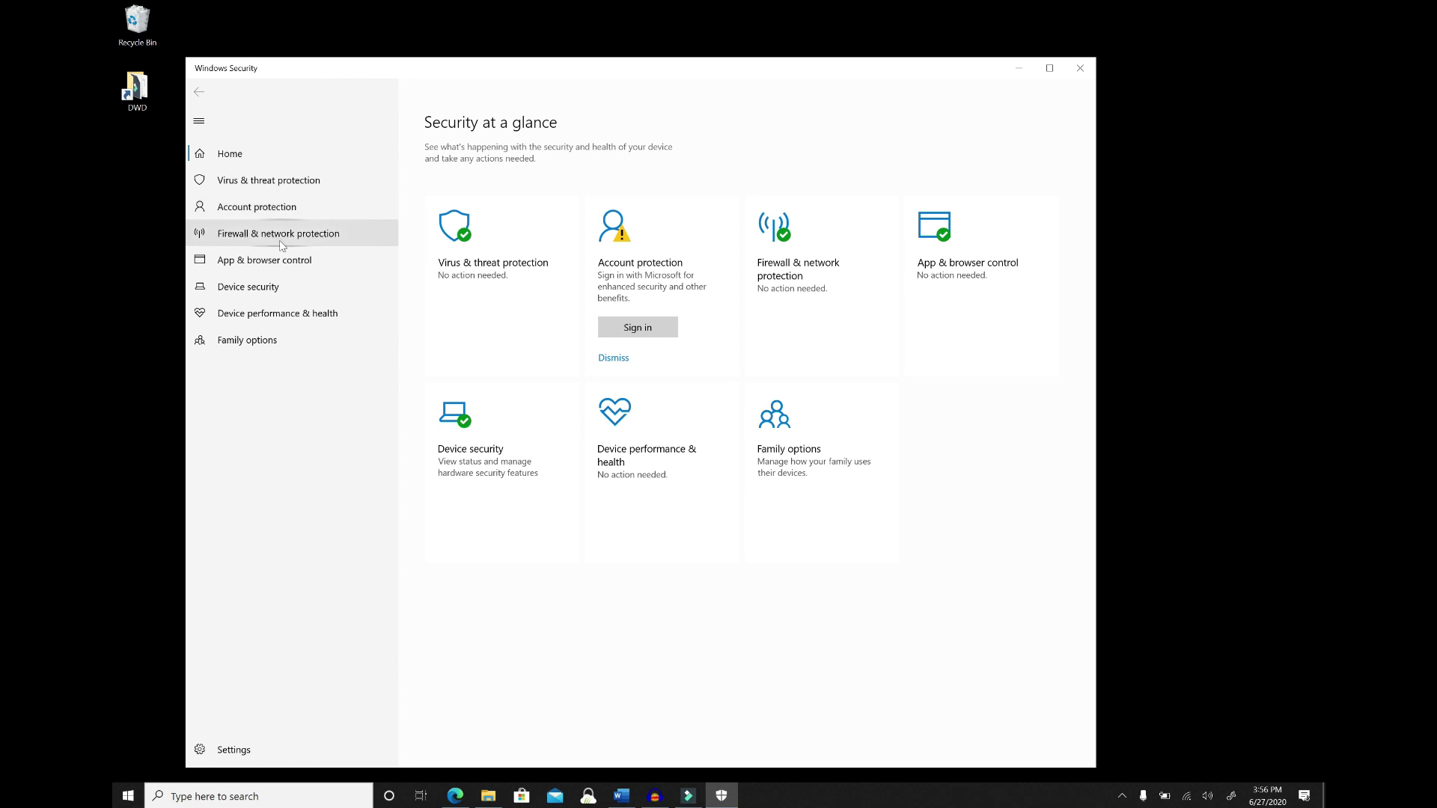
{"action": "left_click", "coordinate": [282, 245]}
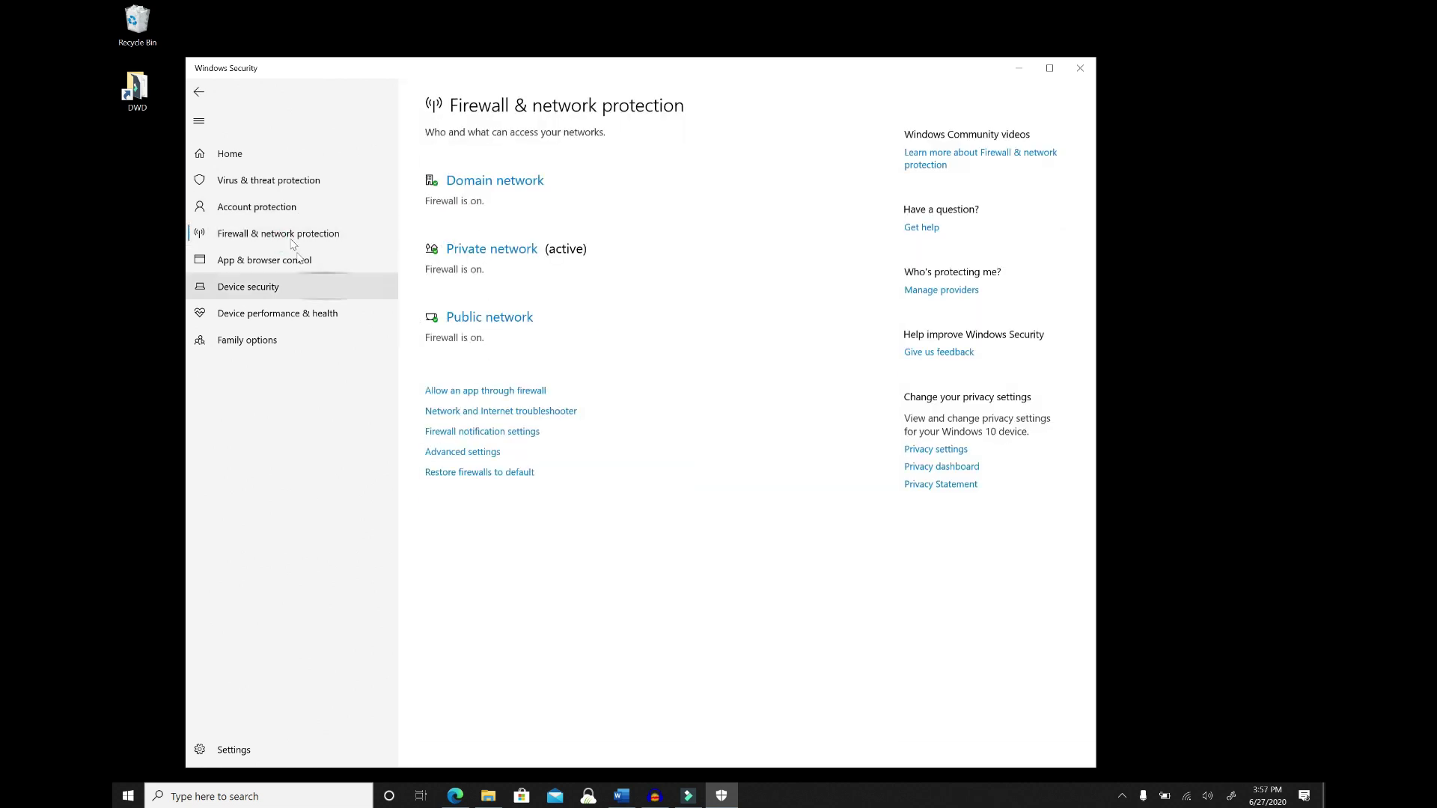
{"action": "left_click", "coordinate": [277, 180]}
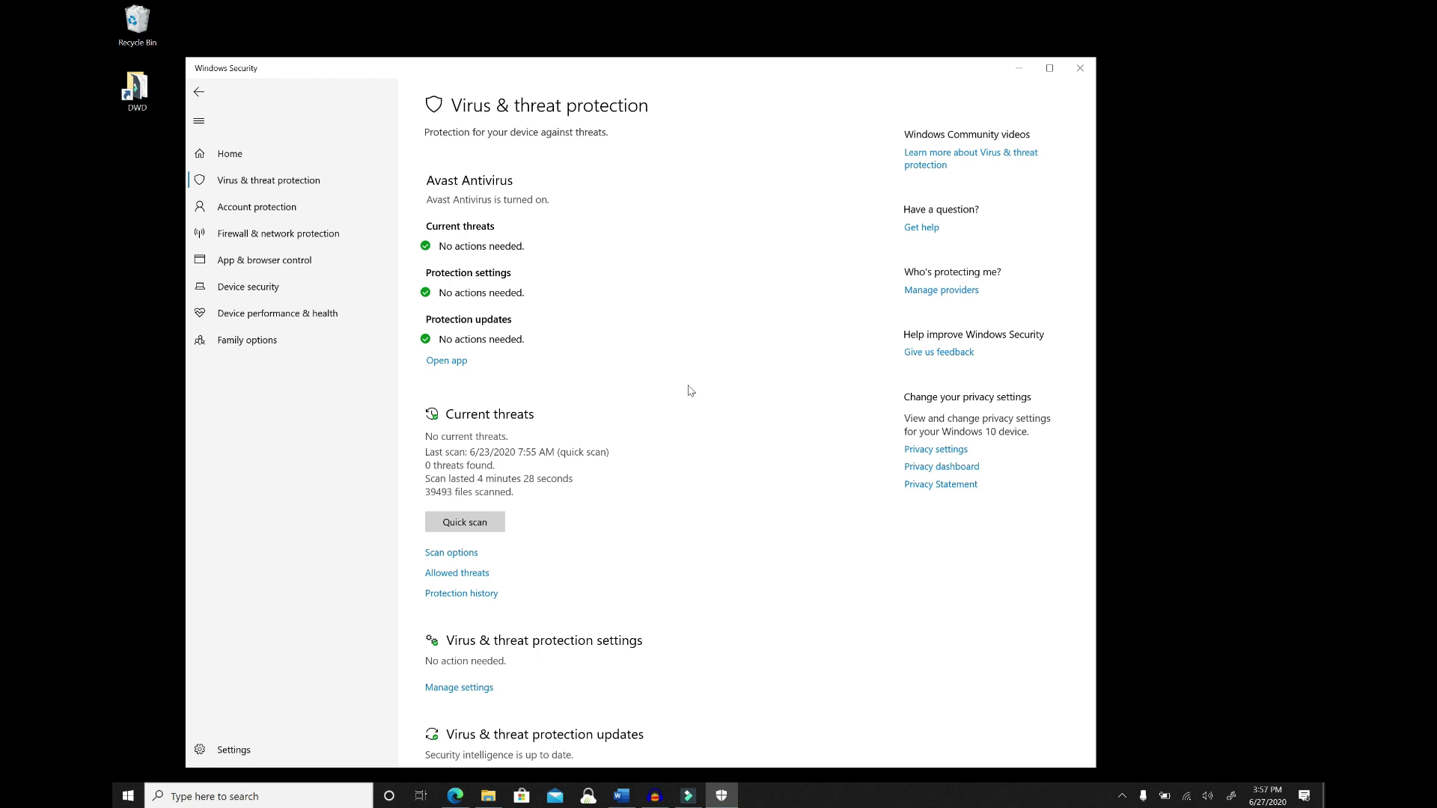
Search 'check updates' and run a Windows Update check from Settings
{"action": "left_click", "coordinate": [288, 795]}
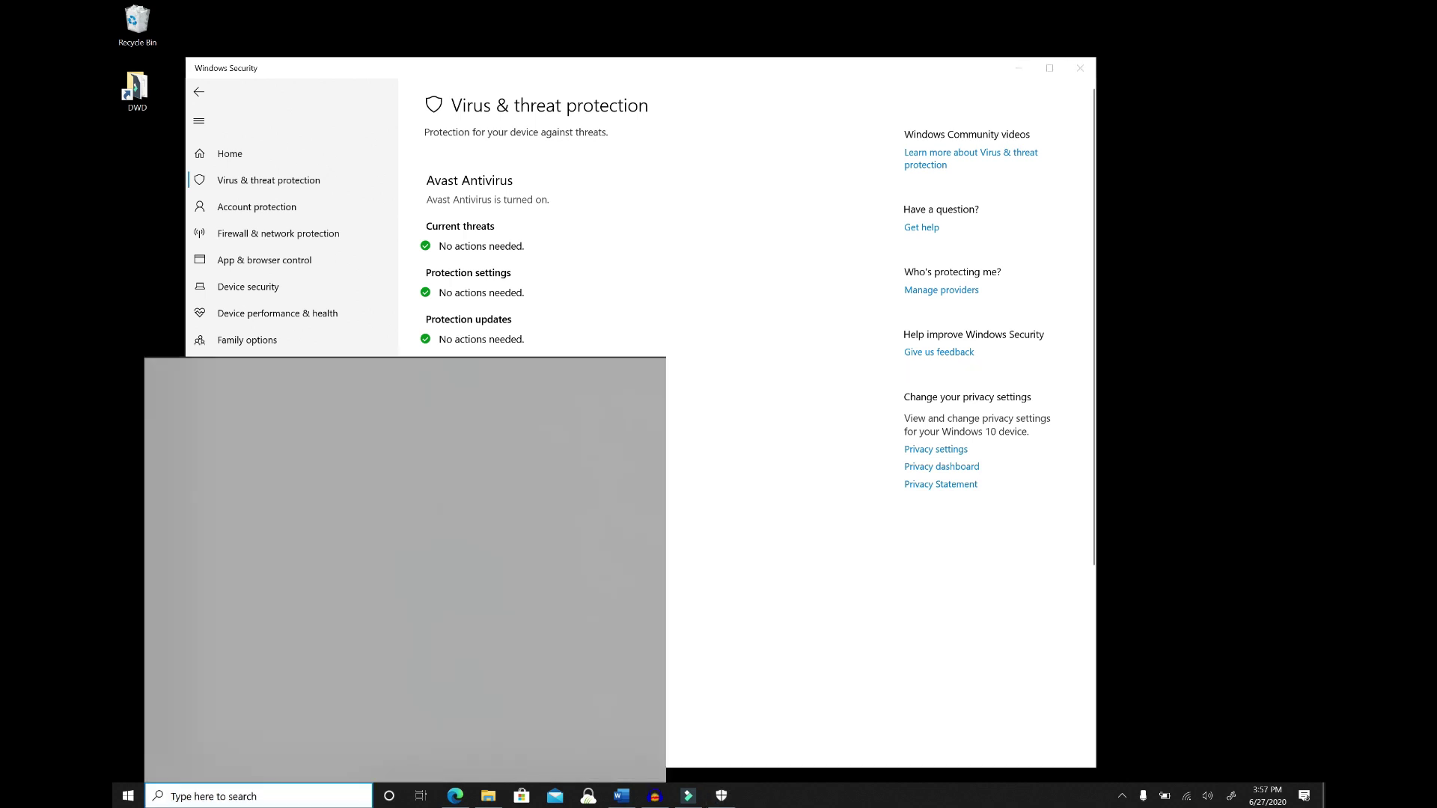
{"action": "type", "text": "check"}
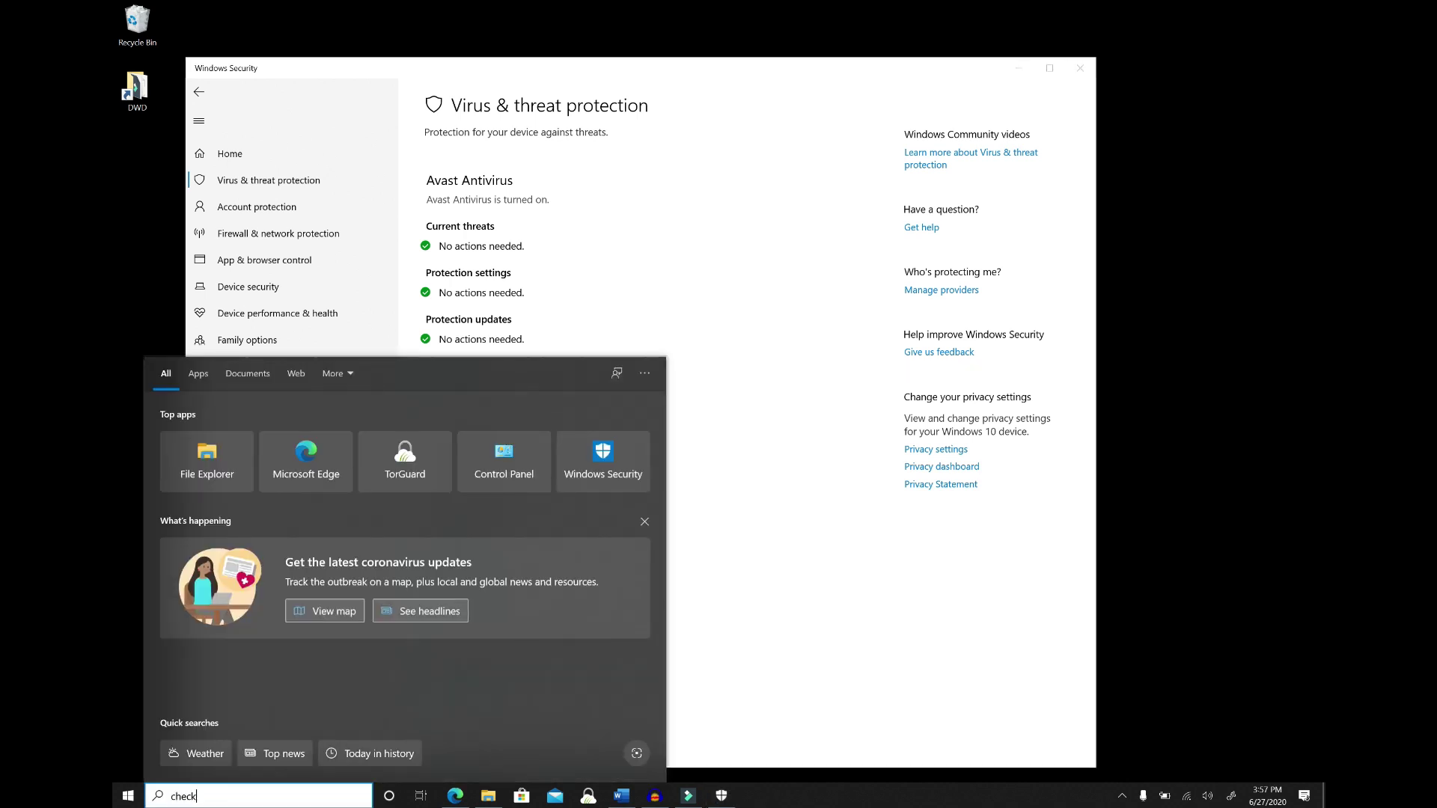
{"action": "type", "text": " updat"}
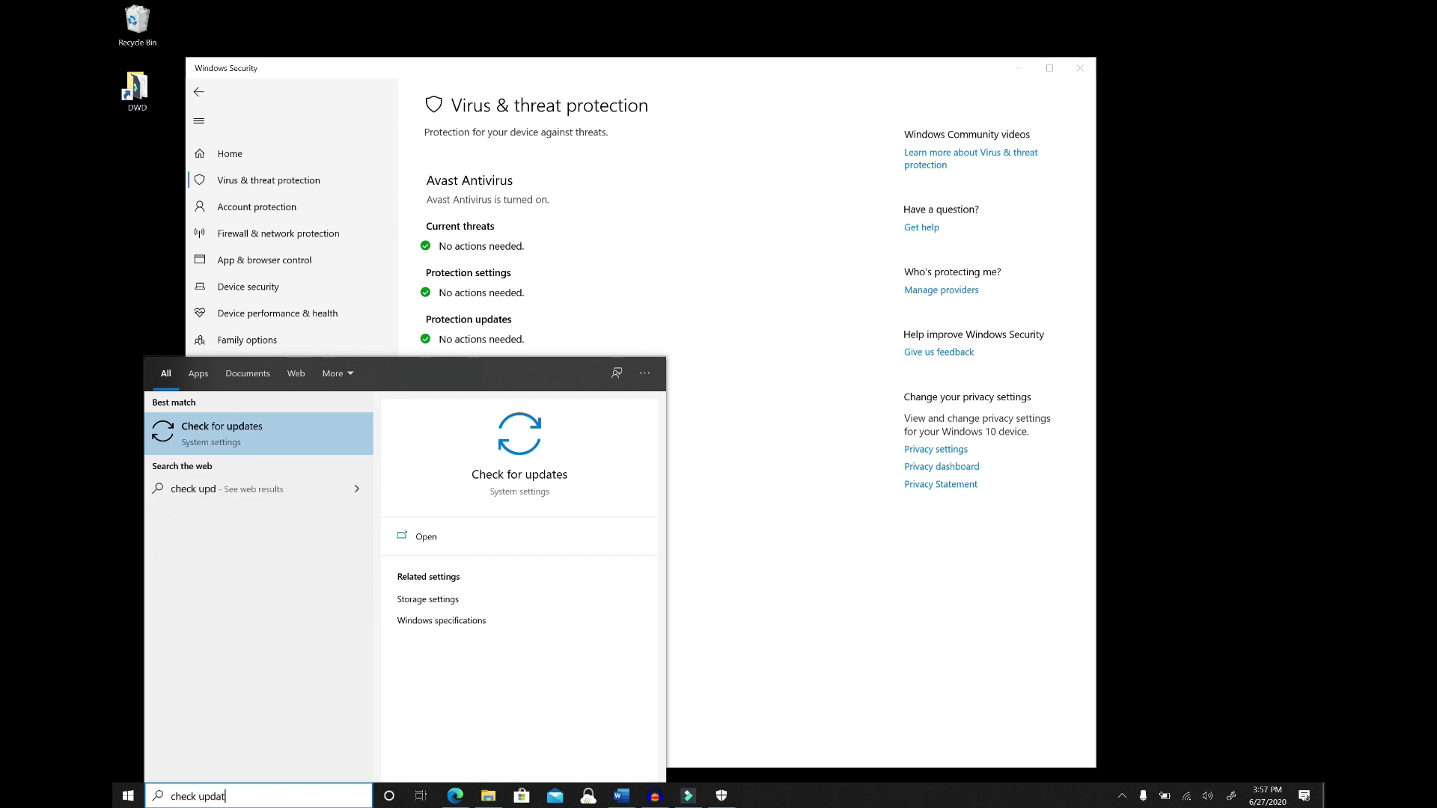
{"action": "type", "text": "es"}
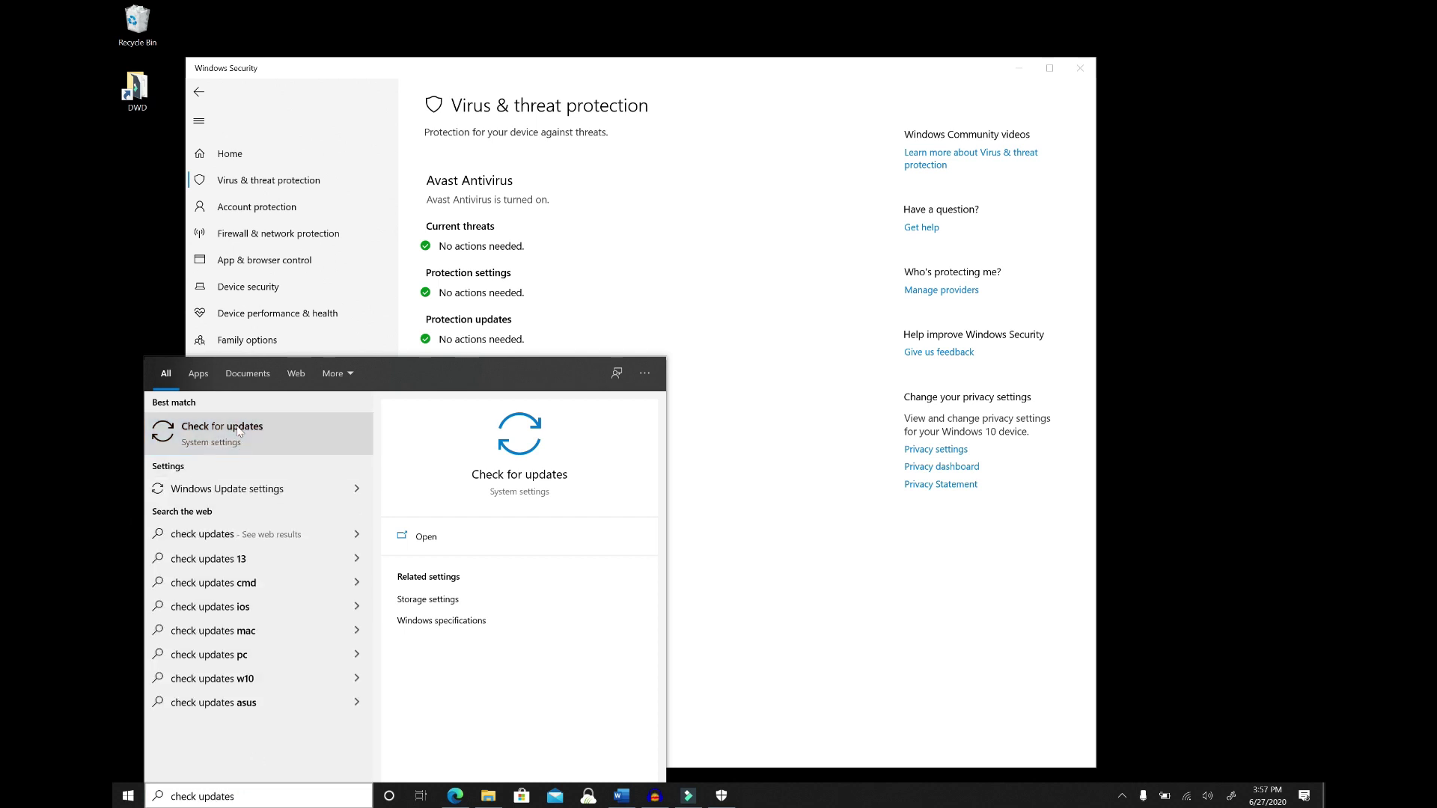
{"action": "left_click", "coordinate": [239, 432]}
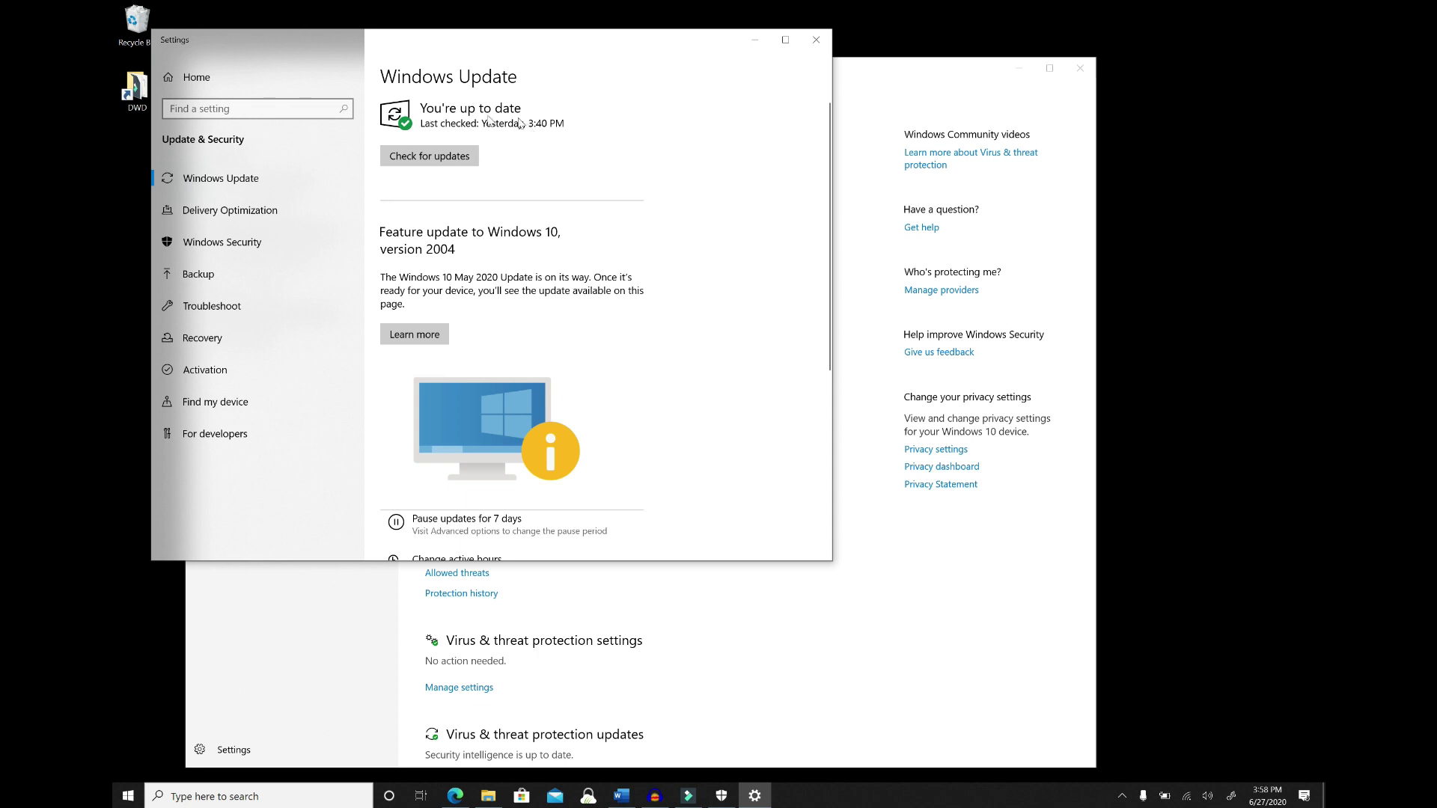
{"action": "left_click", "coordinate": [459, 165]}
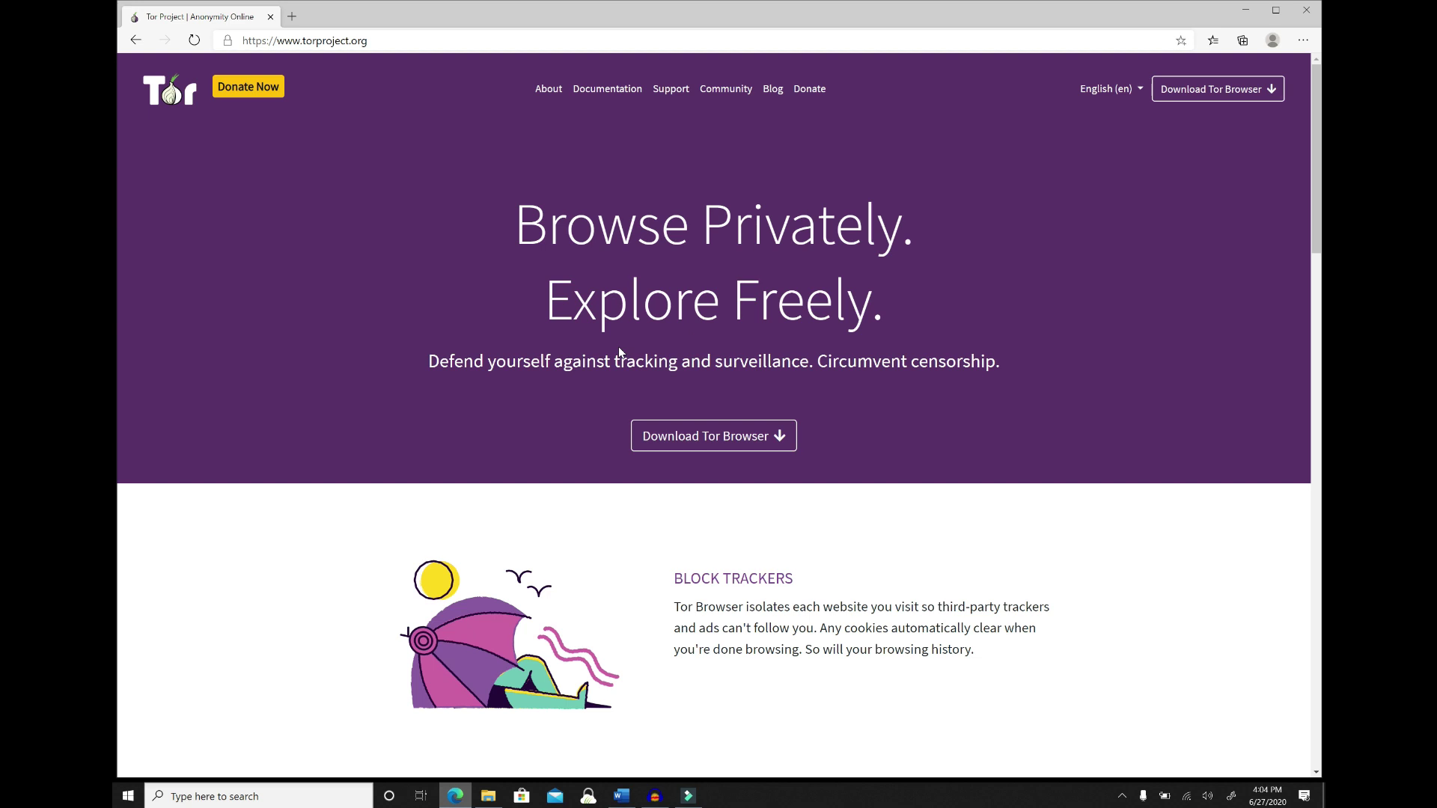
Open the Downloads folder showing the torbrowser-install-win64-9.5_en-US installer
{"action": "left_click", "coordinate": [488, 798]}
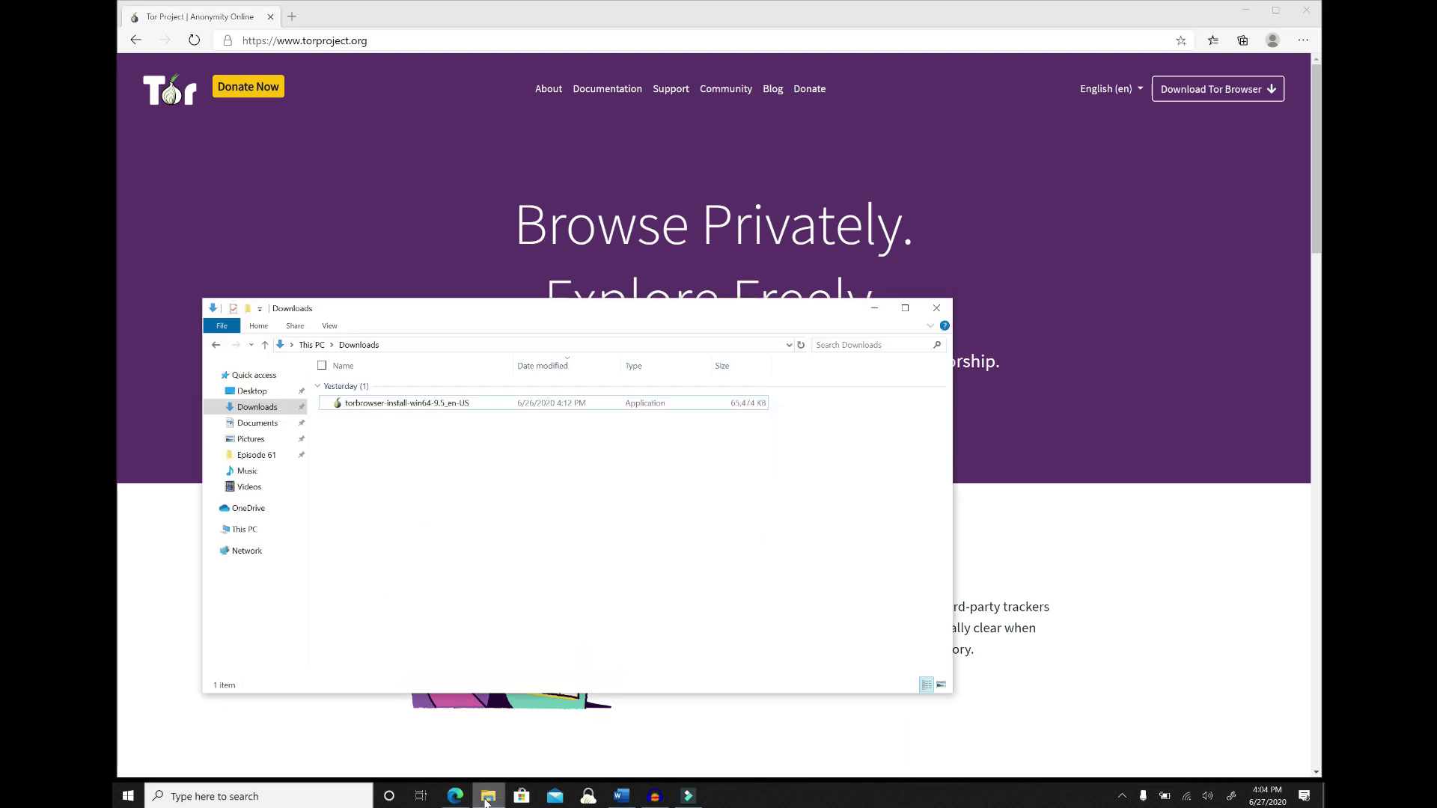
Install Tor Browser in English to the default folder and finish the setup wizard
{"action": "double_click", "coordinate": [369, 404]}
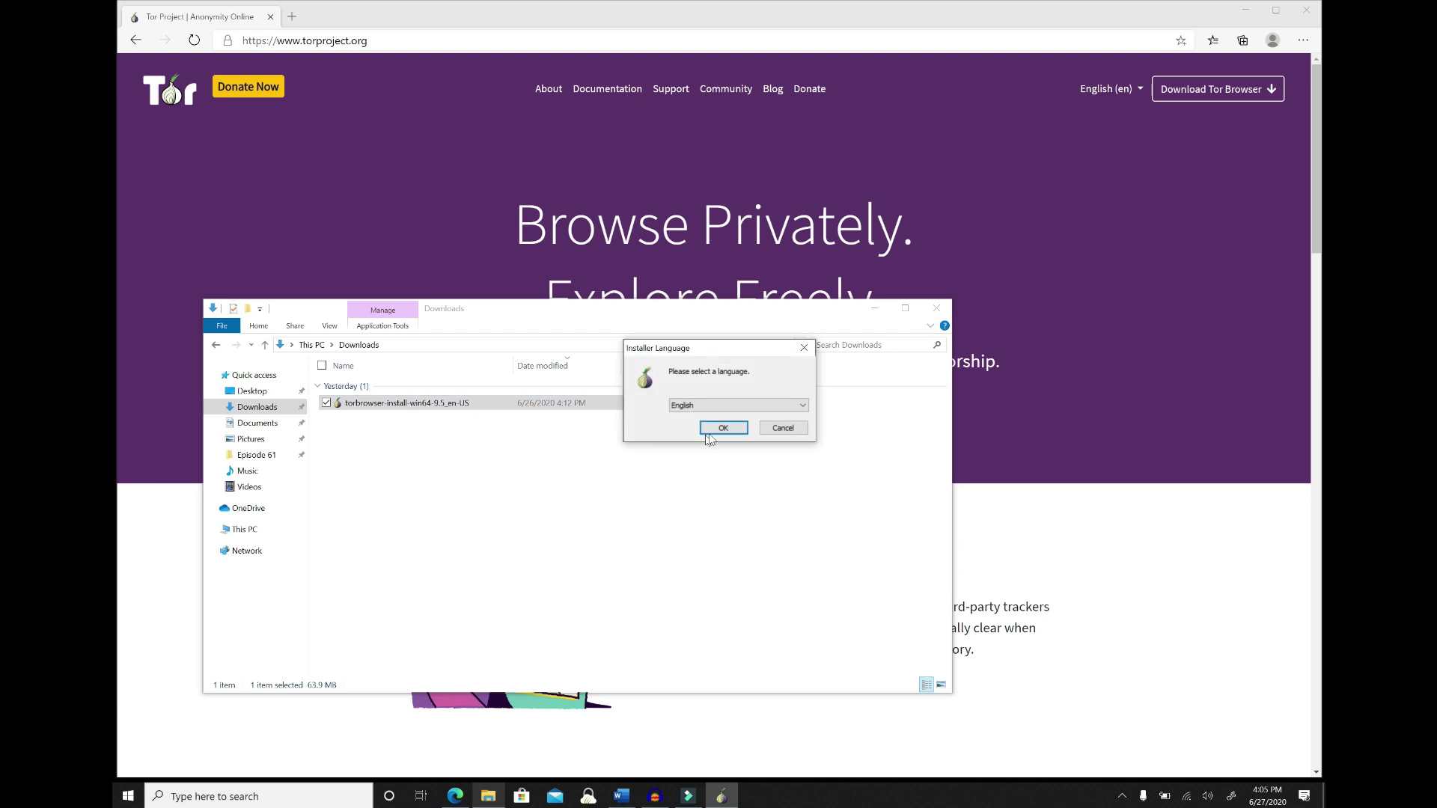
{"action": "left_click", "coordinate": [718, 431]}
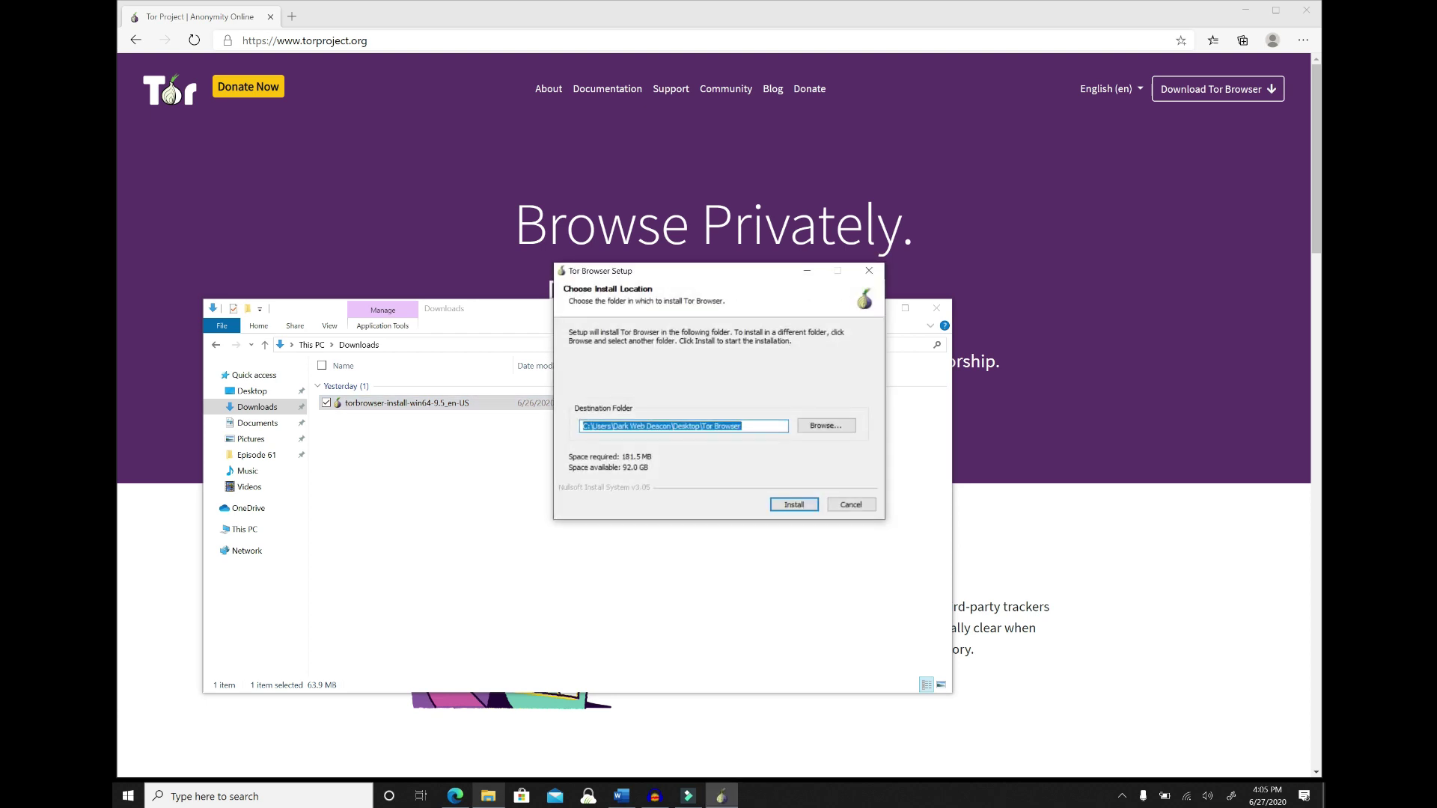
{"action": "left_click", "coordinate": [797, 506]}
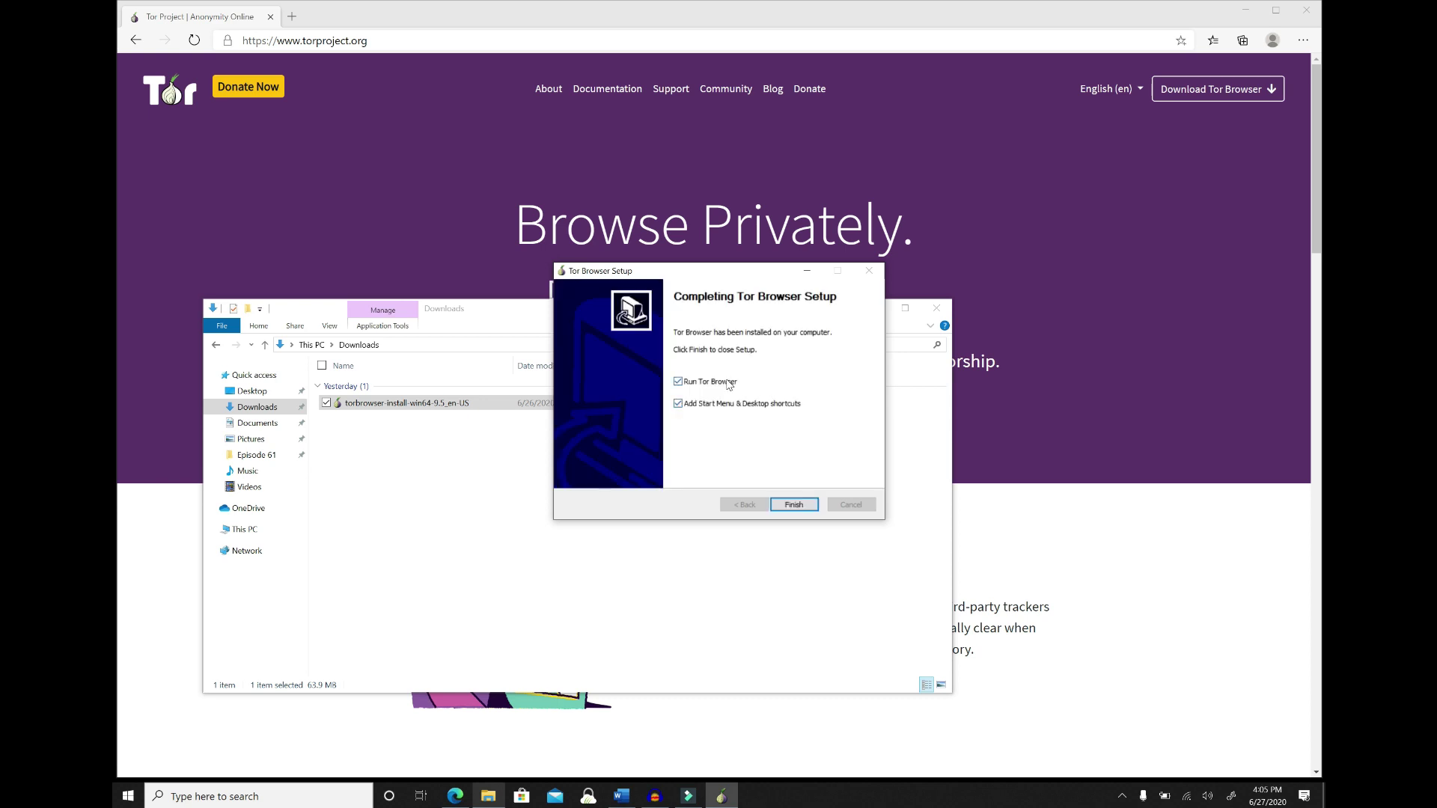
{"action": "left_click", "coordinate": [795, 505]}
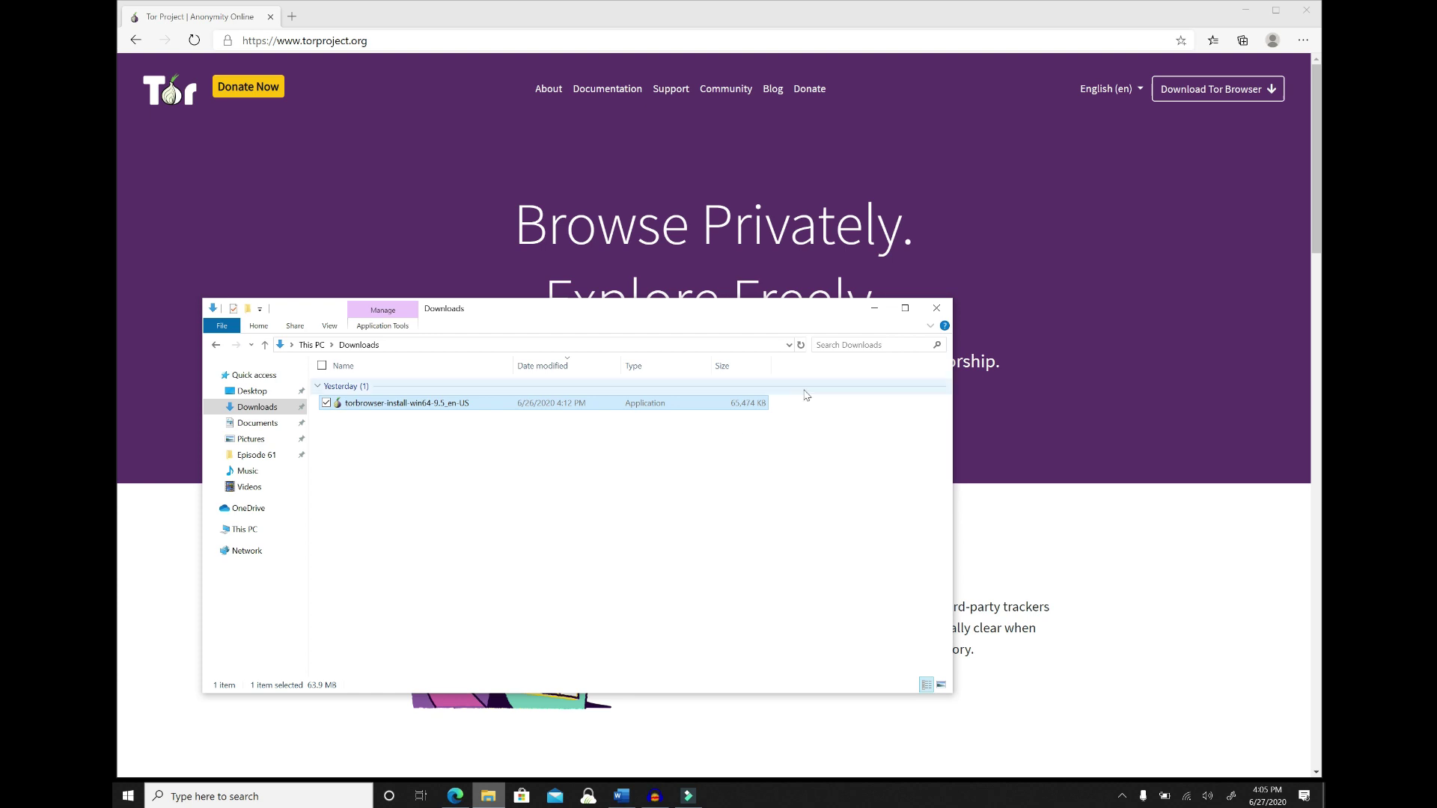
Minimize the Microsoft Edge window
{"action": "left_click", "coordinate": [1247, 12]}
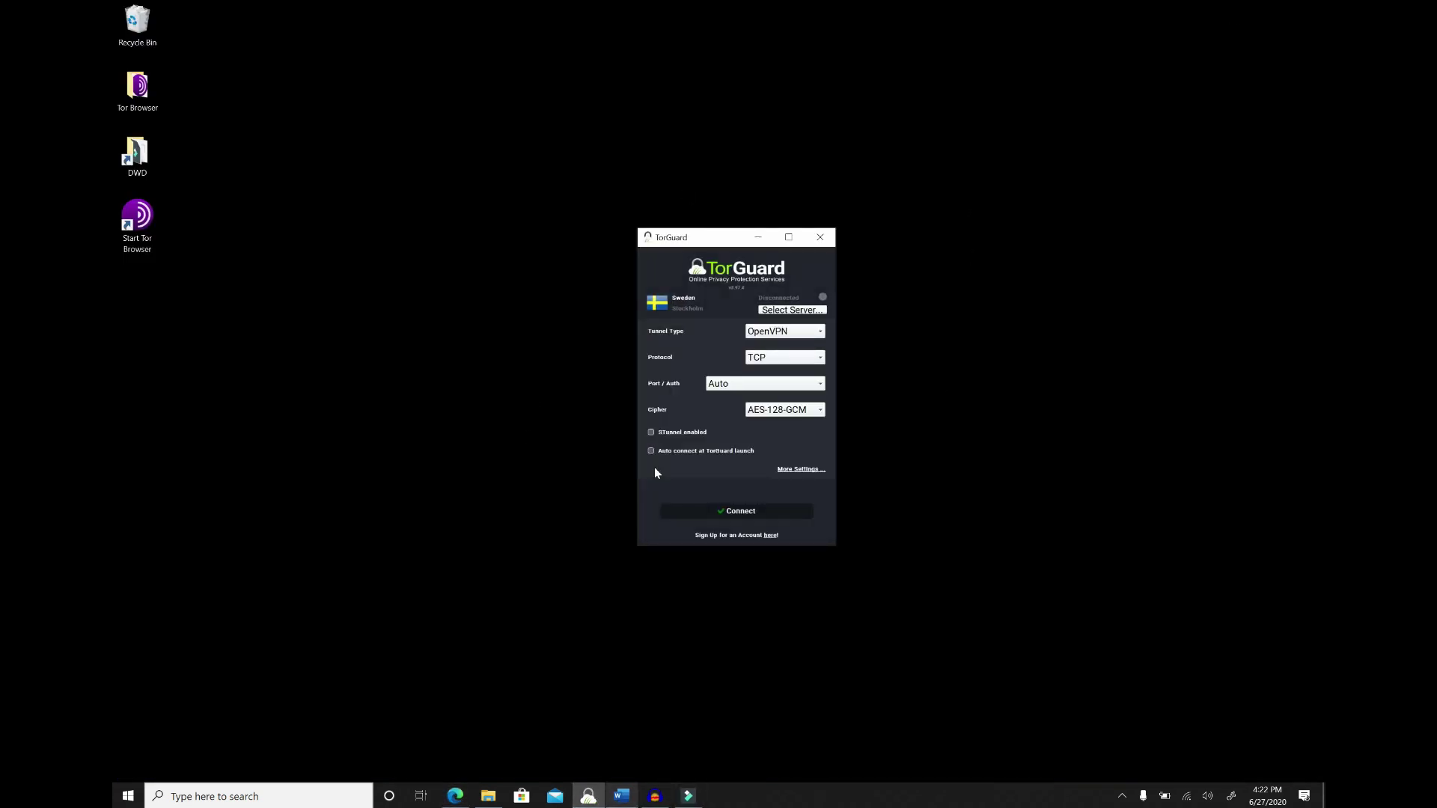
Select the United Kingdom London server, keep the AES-128-GCM cipher, and start connecting
{"action": "left_click", "coordinate": [810, 310]}
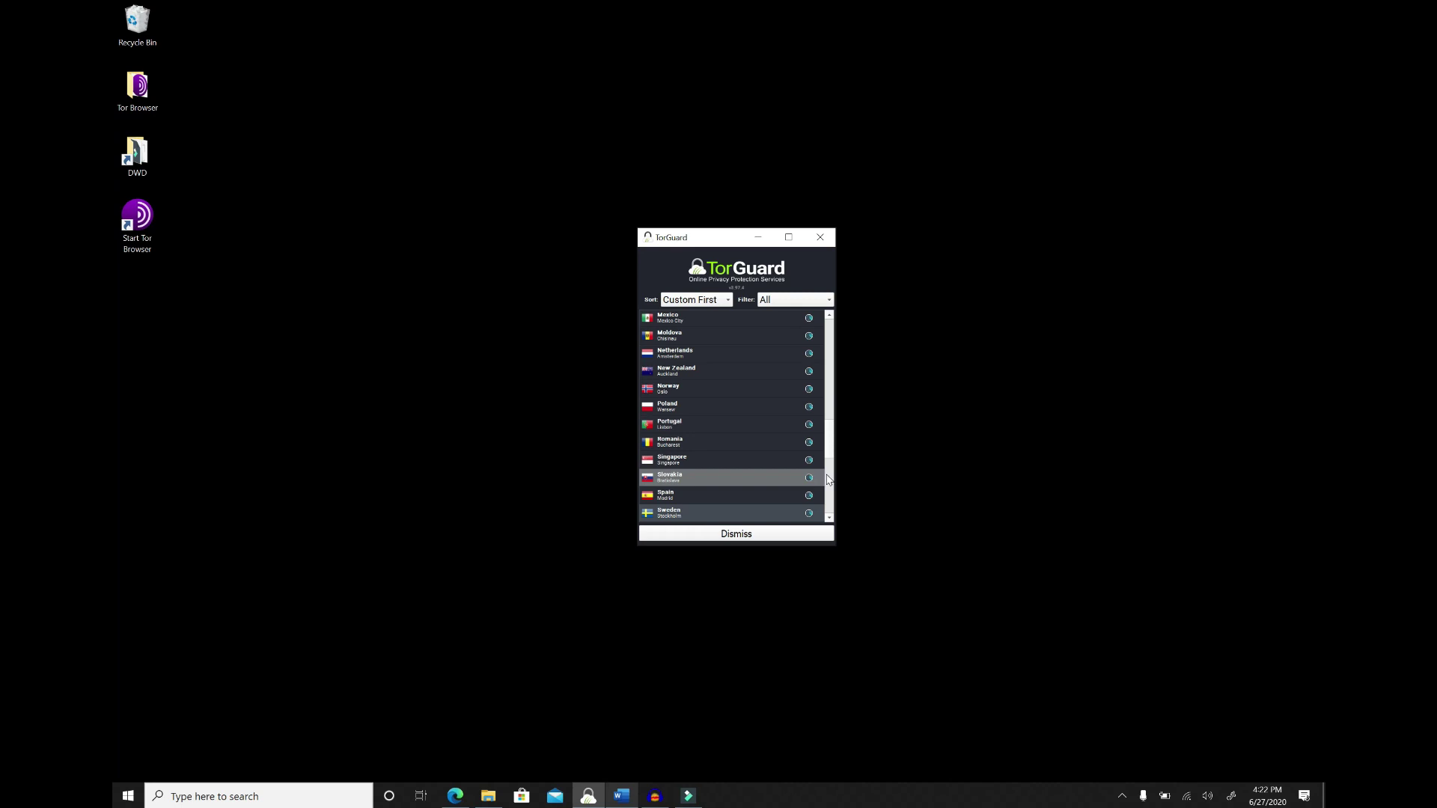
{"action": "scroll", "coordinate": [826, 476], "scroll_direction": "down", "scroll_amount": 4}
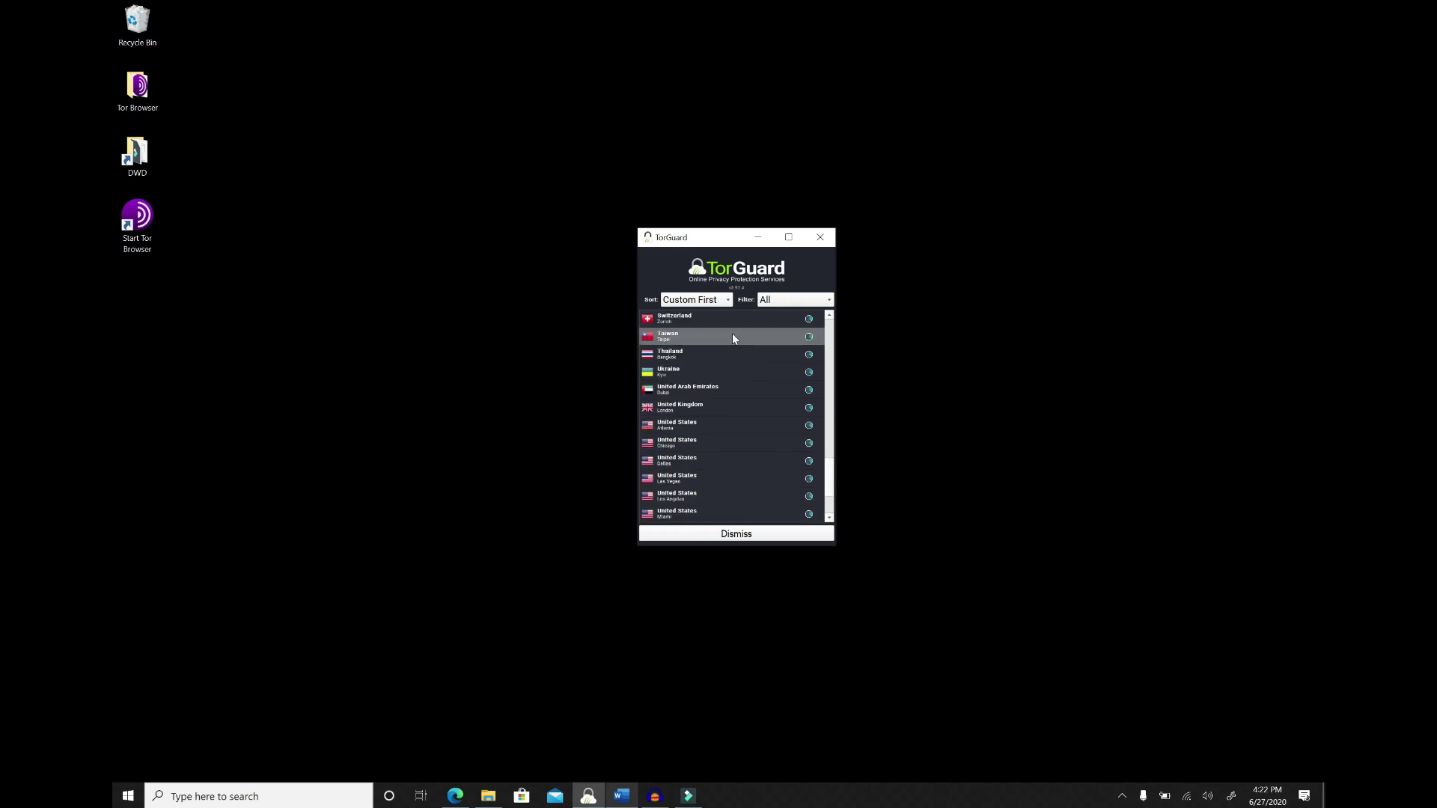
{"action": "left_click", "coordinate": [712, 407]}
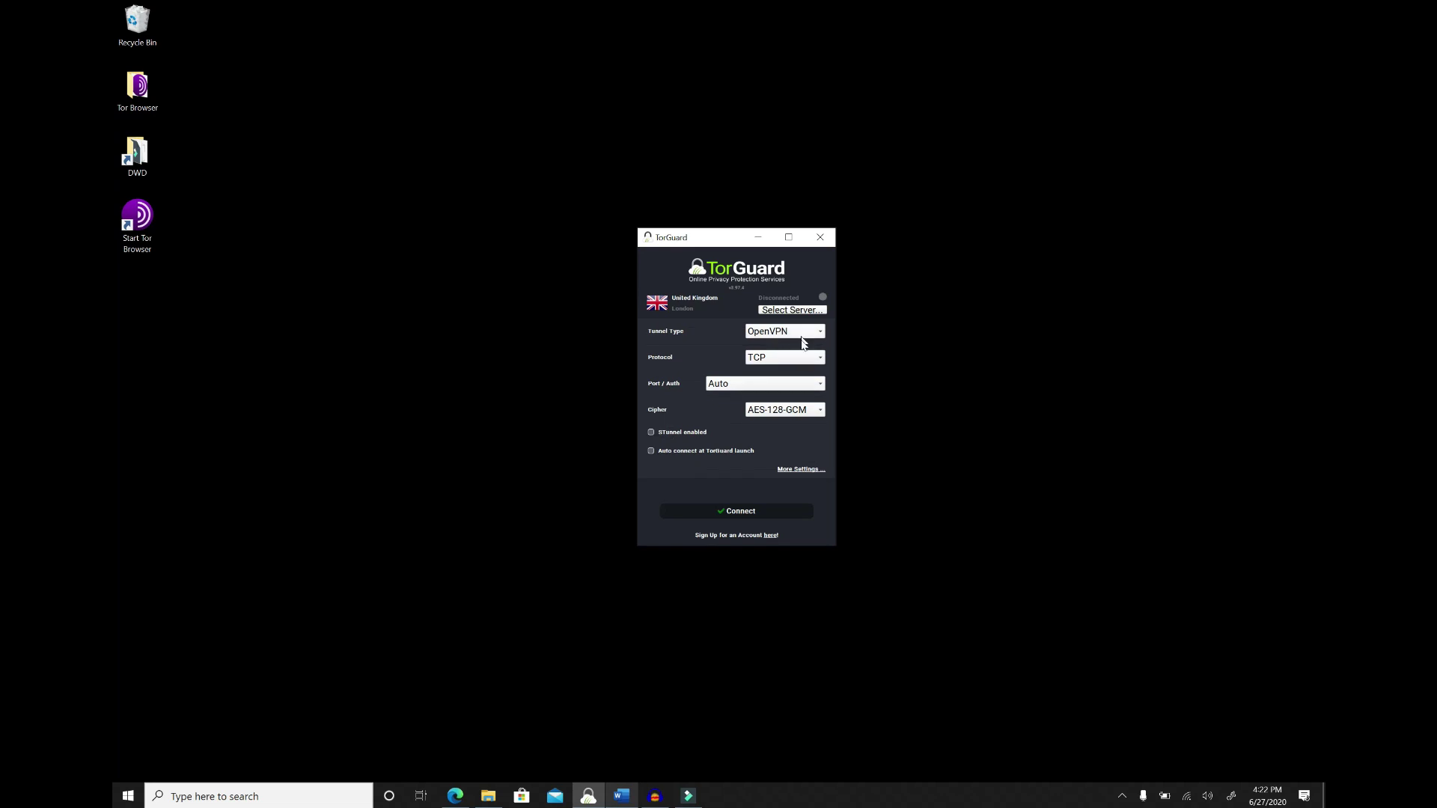
{"action": "left_click", "coordinate": [803, 416]}
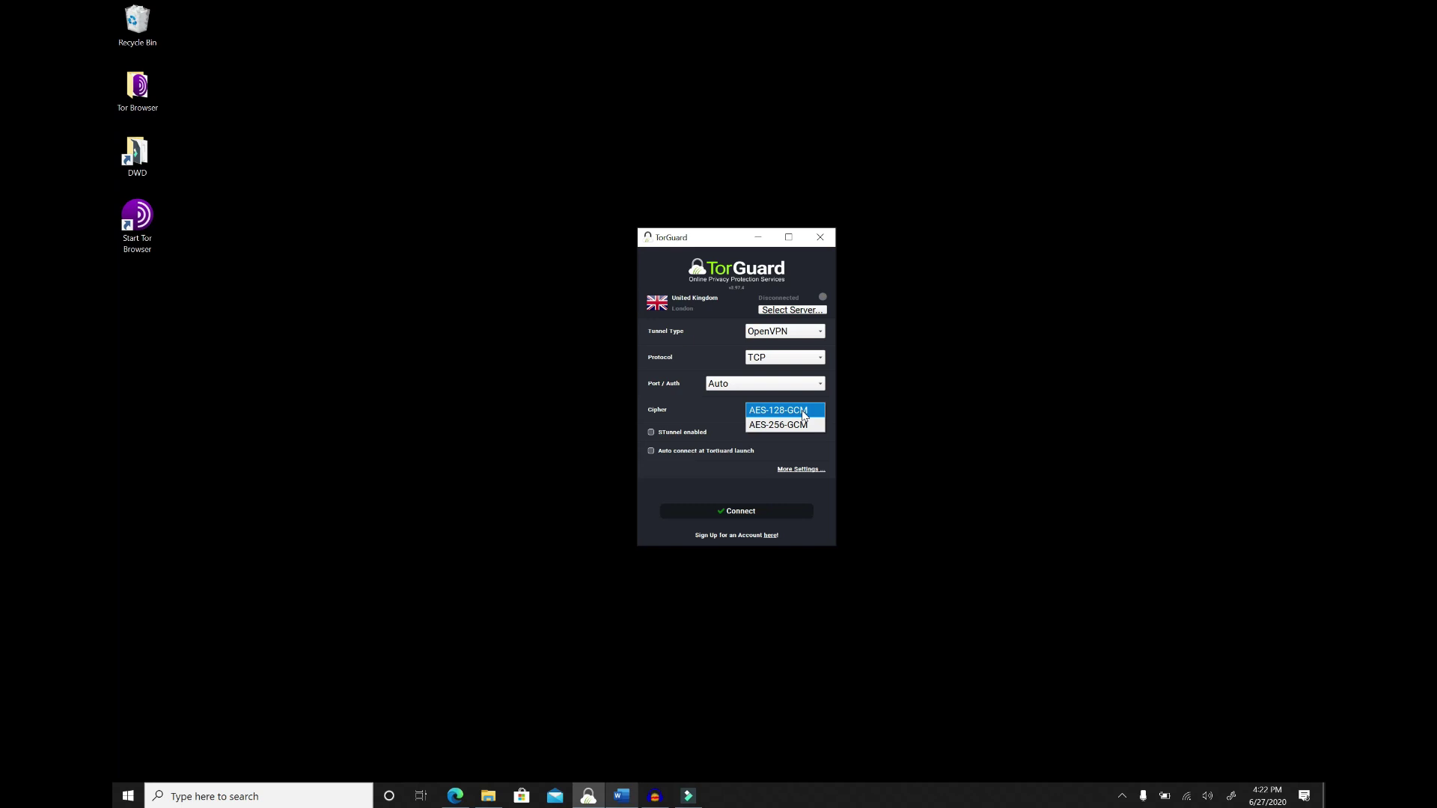
{"action": "left_click", "coordinate": [803, 412]}
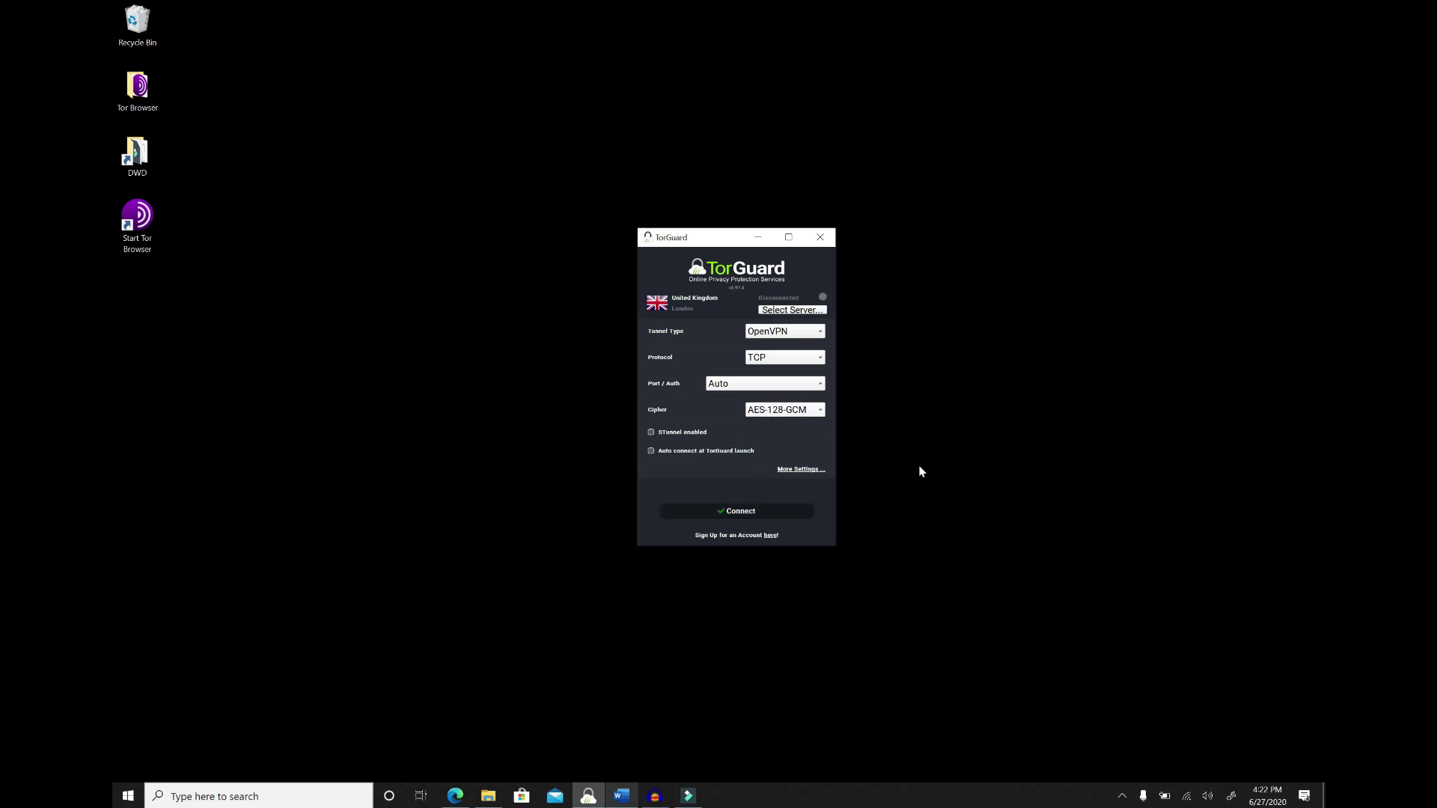
{"action": "left_click", "coordinate": [747, 515]}
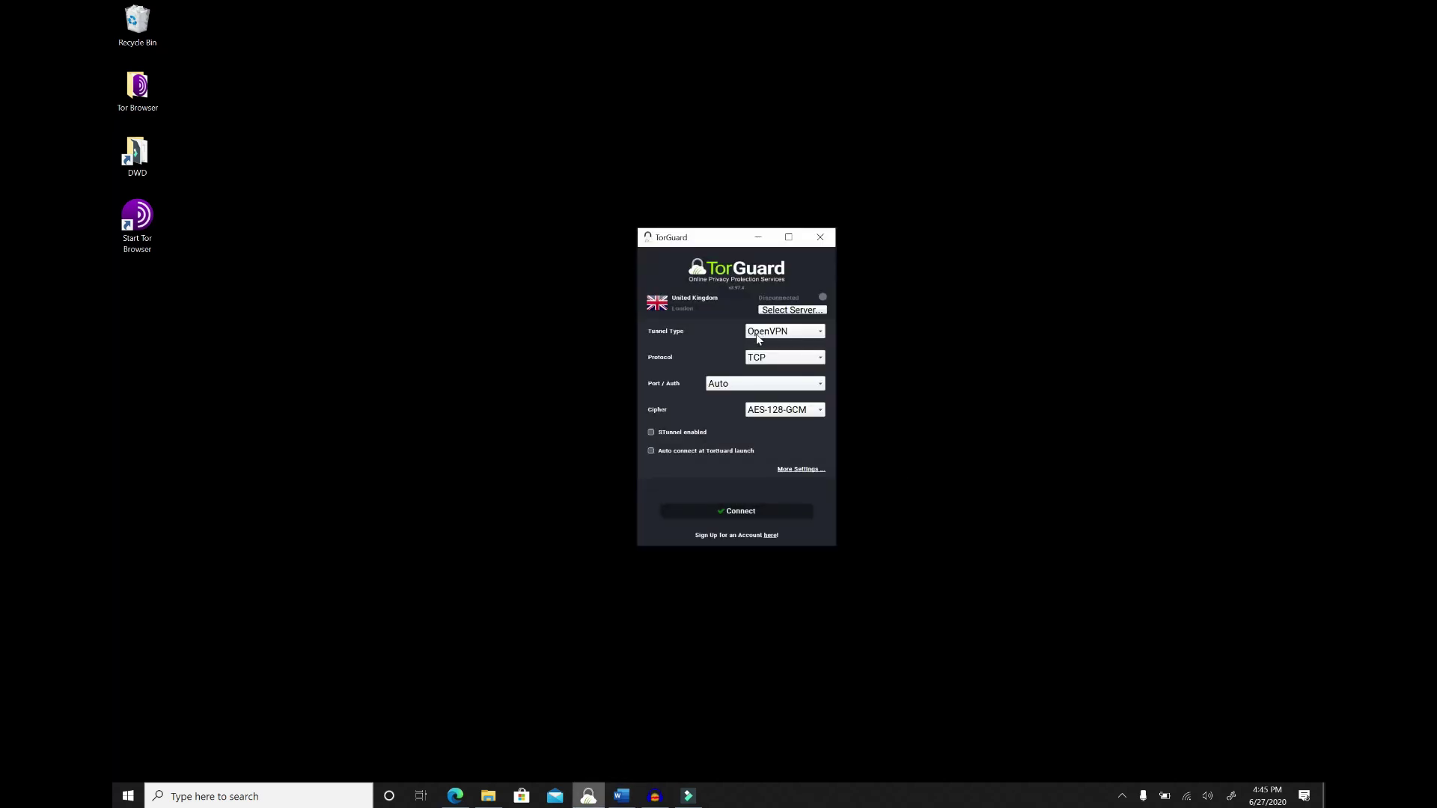
Choose the United Kingdom London server again and connect the VPN
{"action": "left_click", "coordinate": [767, 307]}
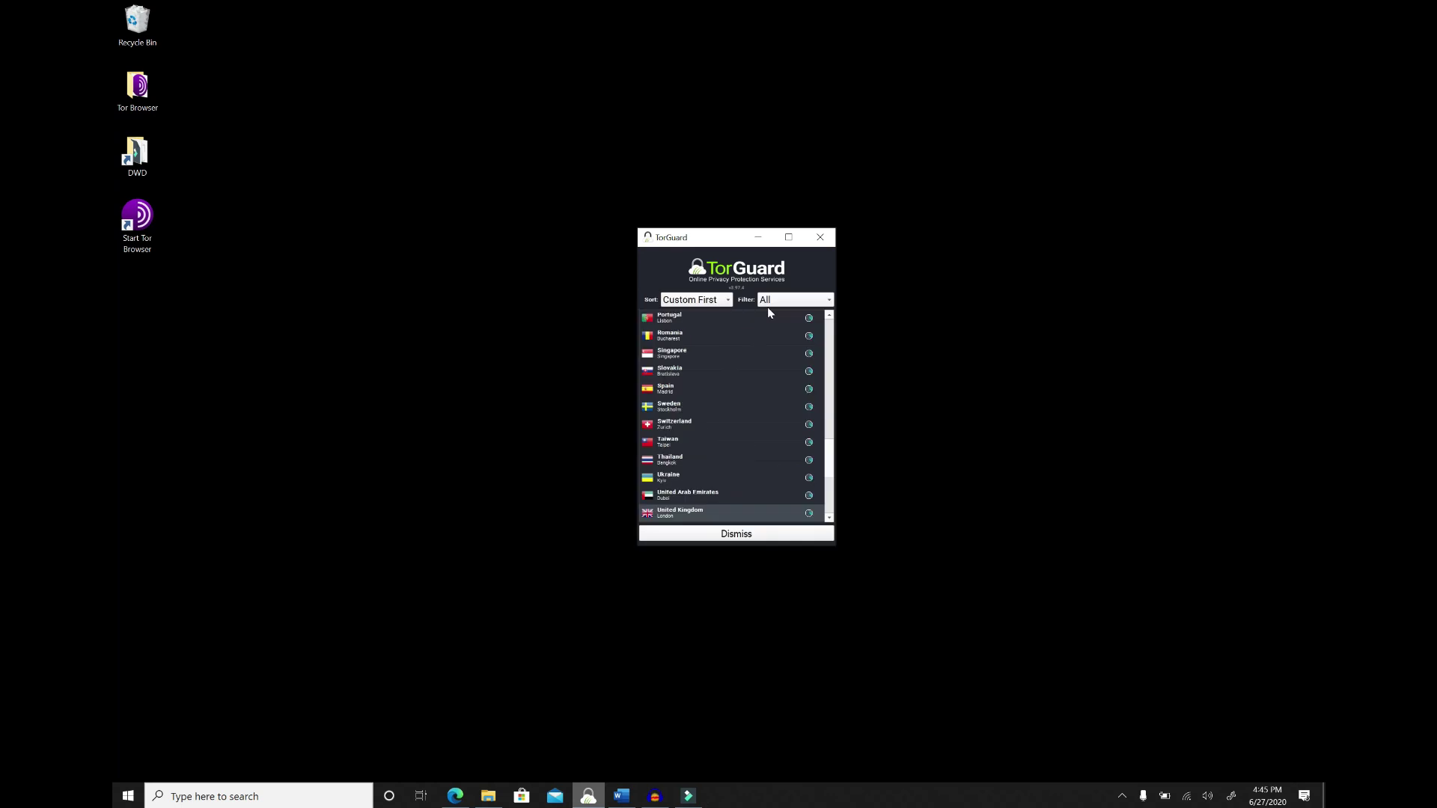
{"action": "left_click", "coordinate": [704, 513]}
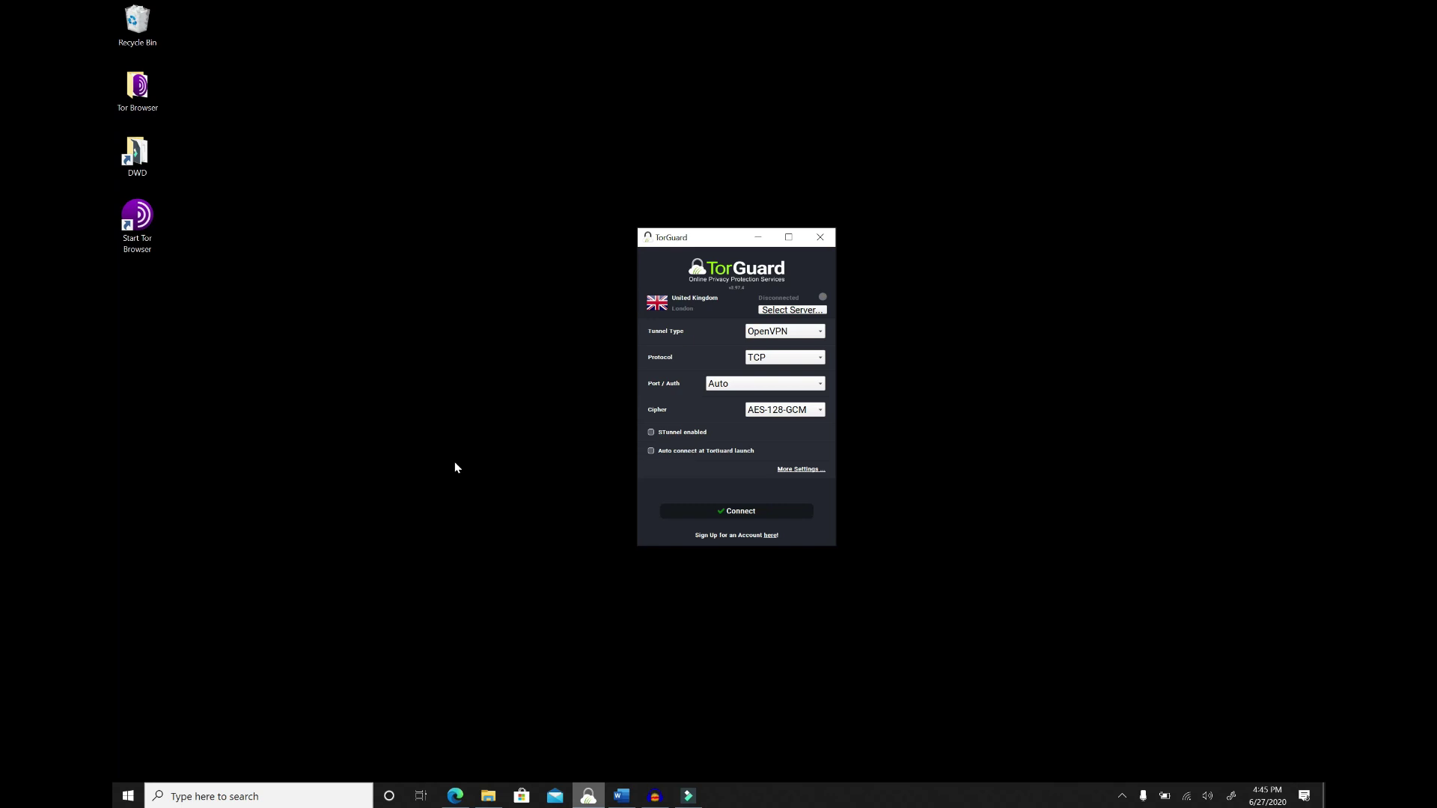
{"action": "key", "text": "Return"}
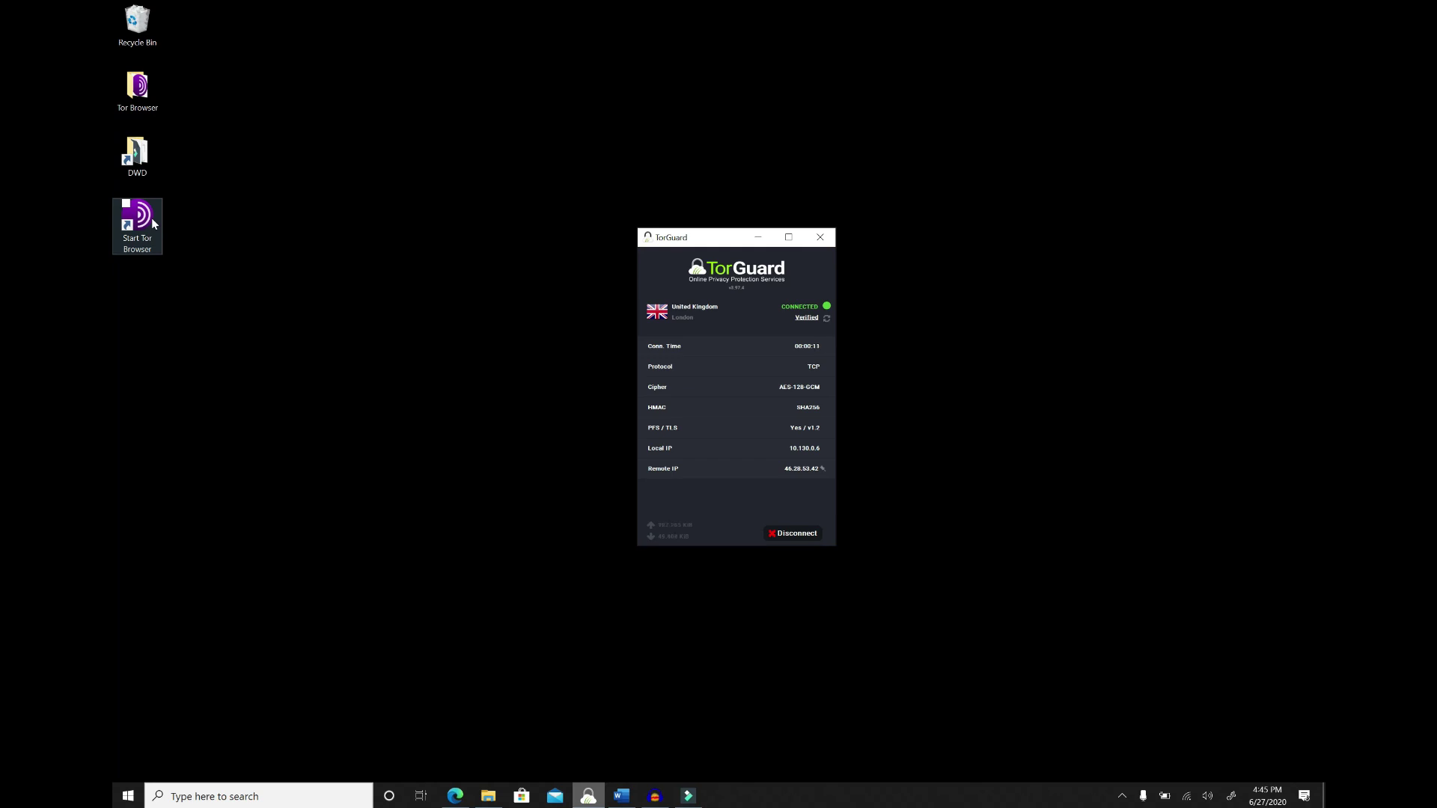
Launch Tor Browser from its desktop shortcut and restore its window
{"action": "double_click", "coordinate": [153, 223]}
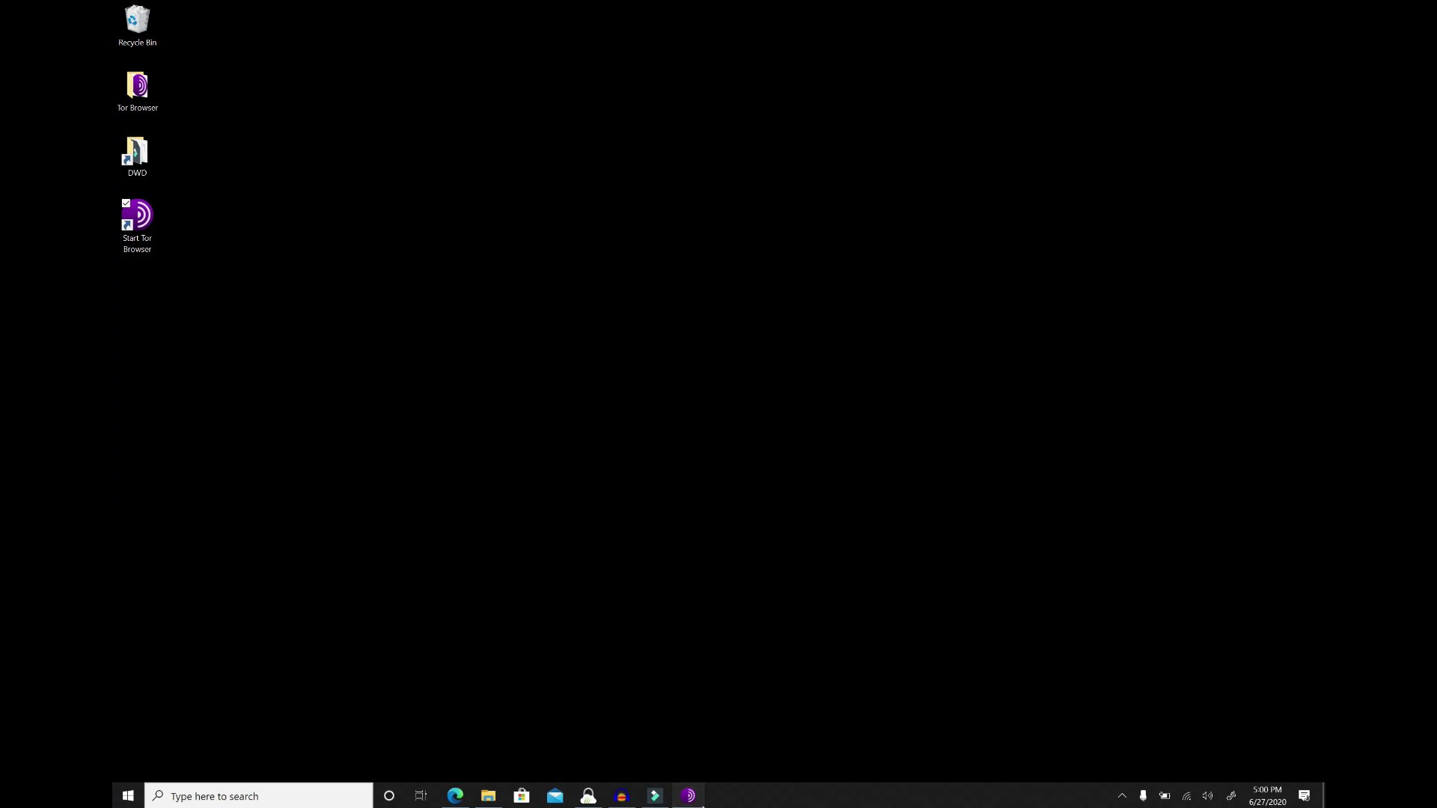
{"action": "left_click", "coordinate": [688, 795]}
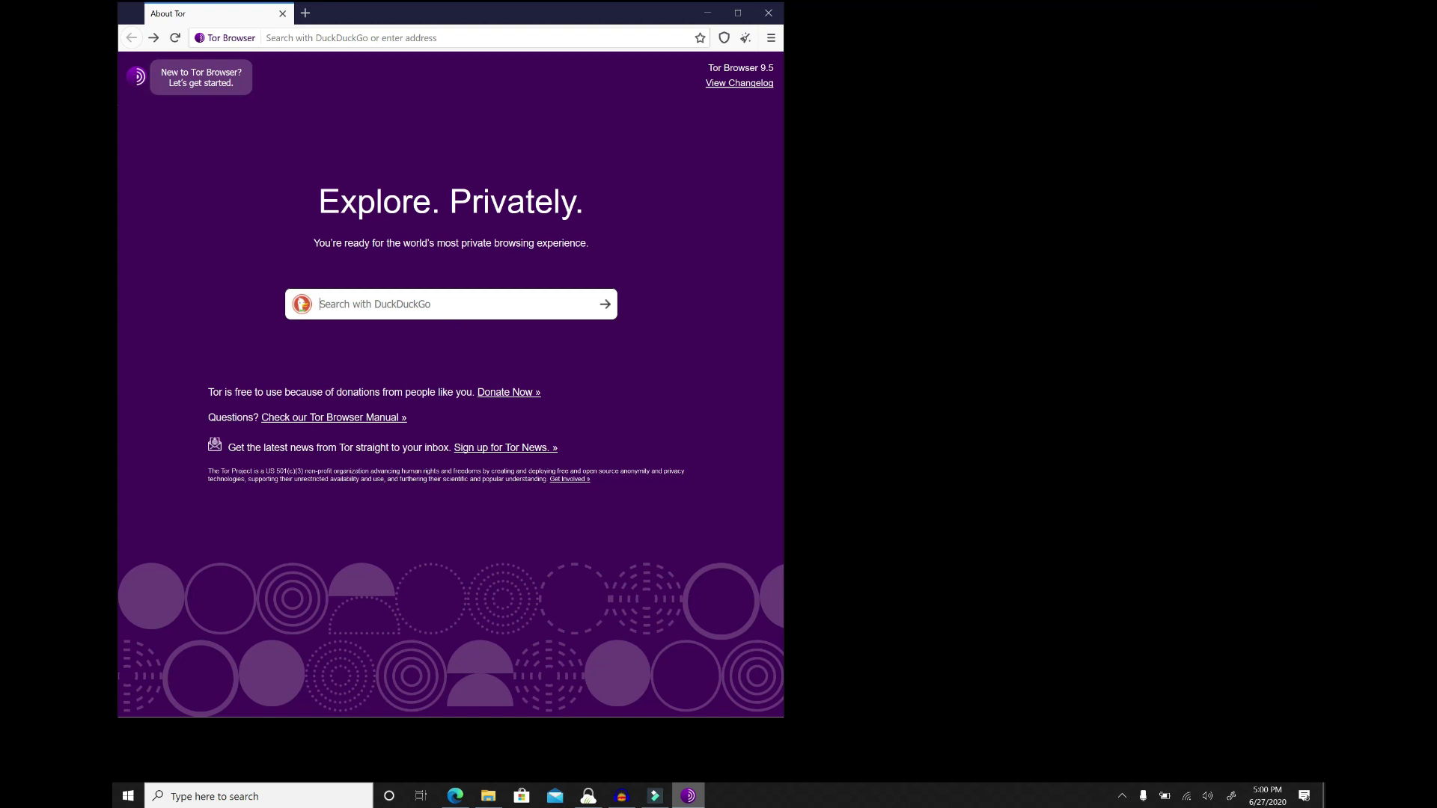
Search 'duckduckgo' from the address bar and open the DuckDuckGo site from the first result
{"action": "left_click", "coordinate": [362, 38]}
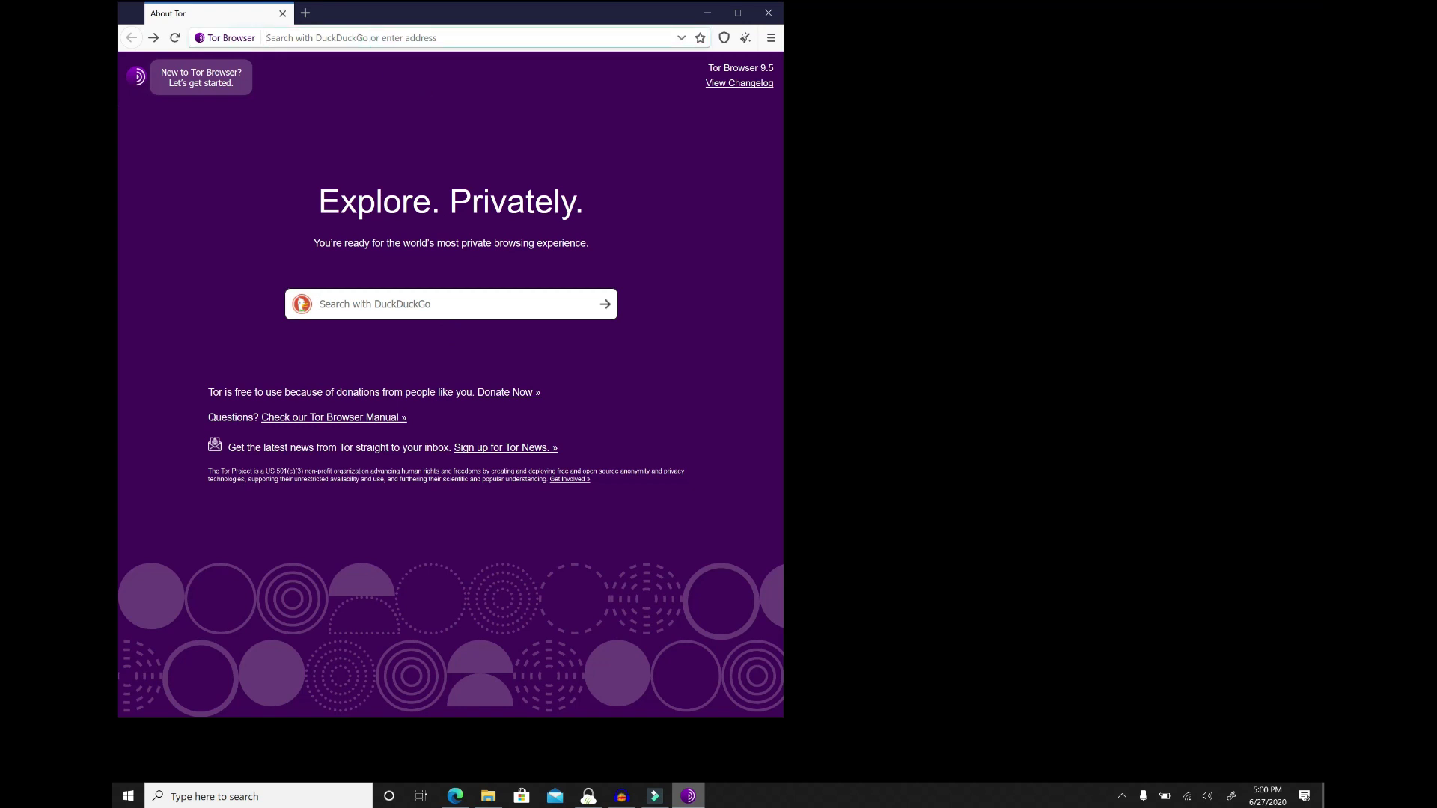
{"action": "type", "text": "duckduckgo"}
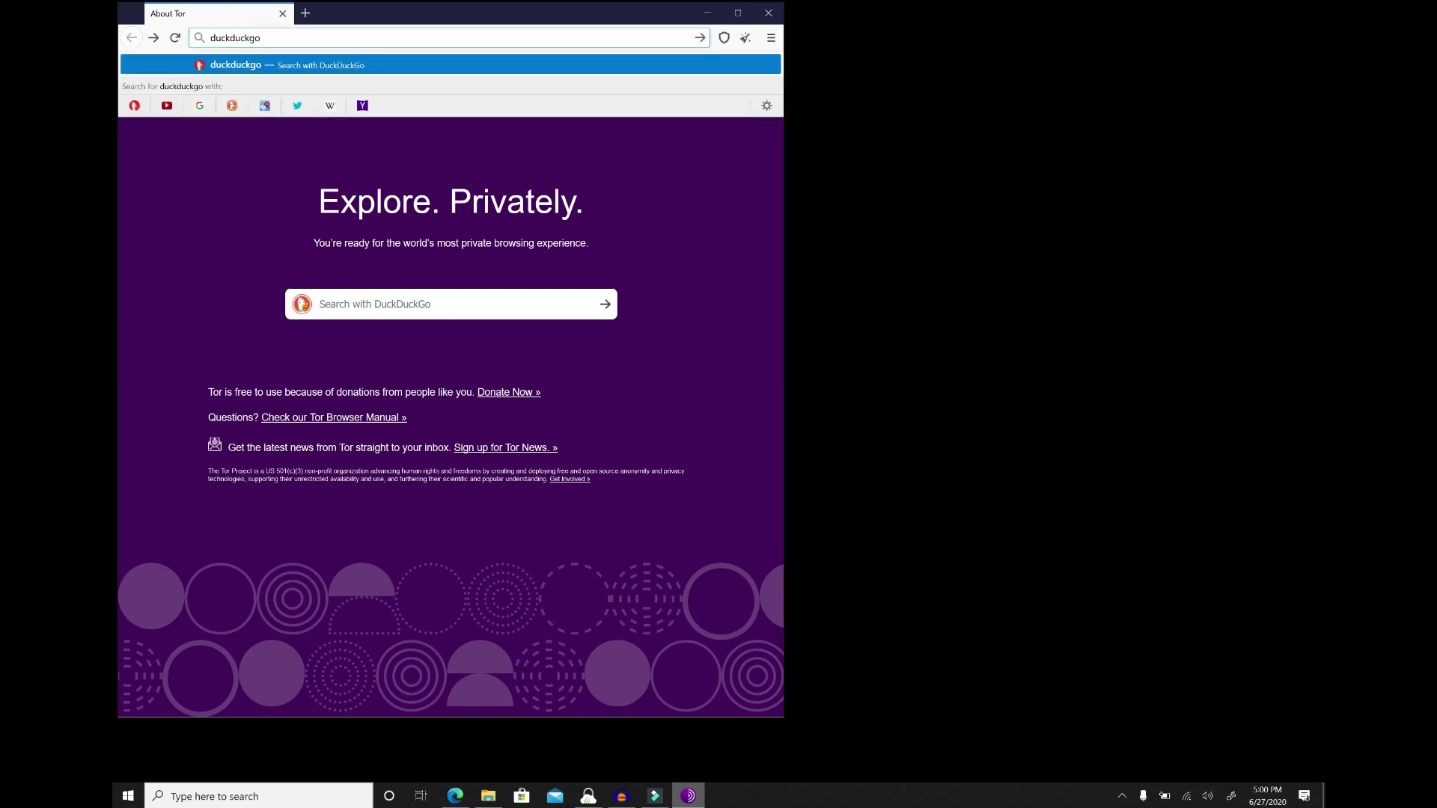
{"action": "key", "text": "Return"}
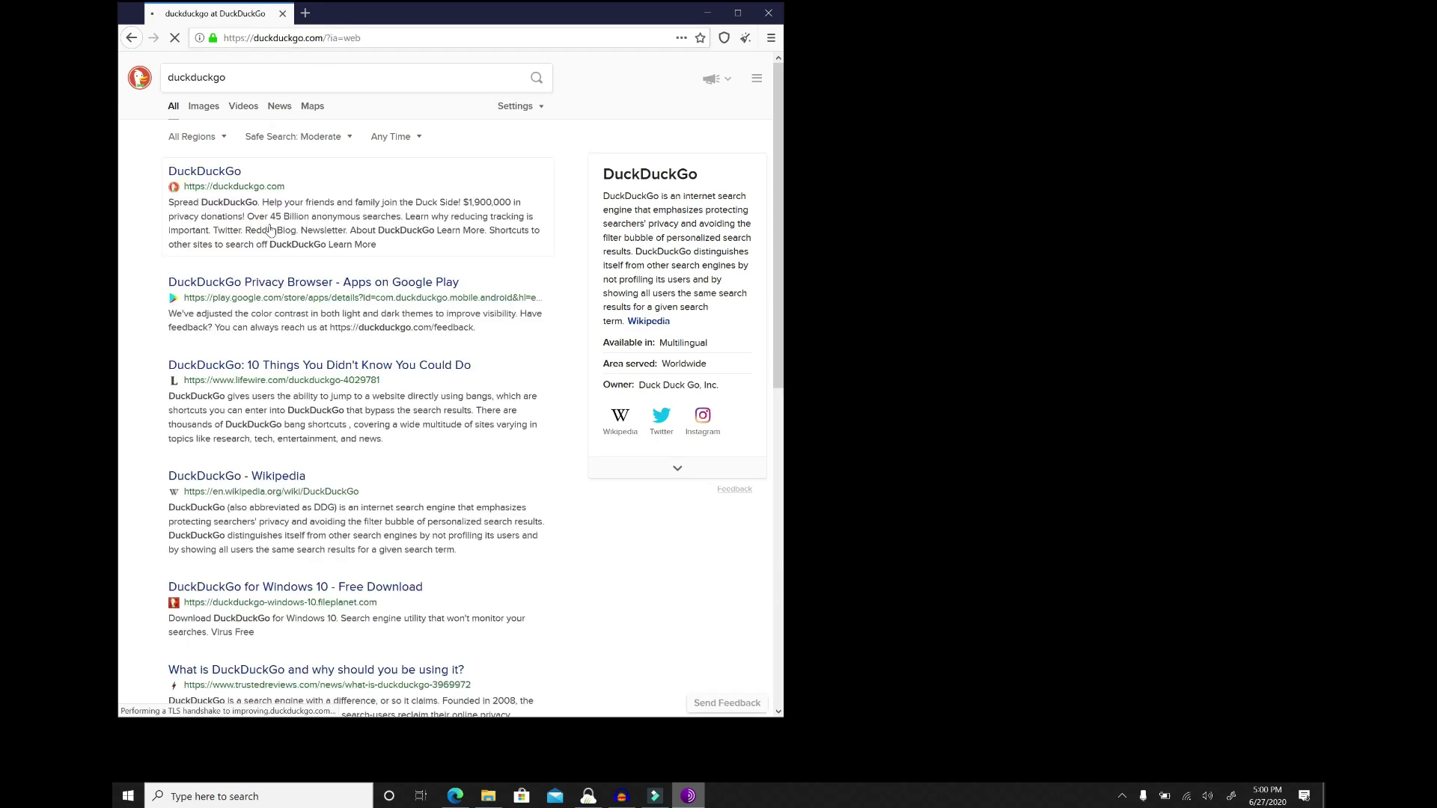
{"action": "left_click", "coordinate": [229, 163]}
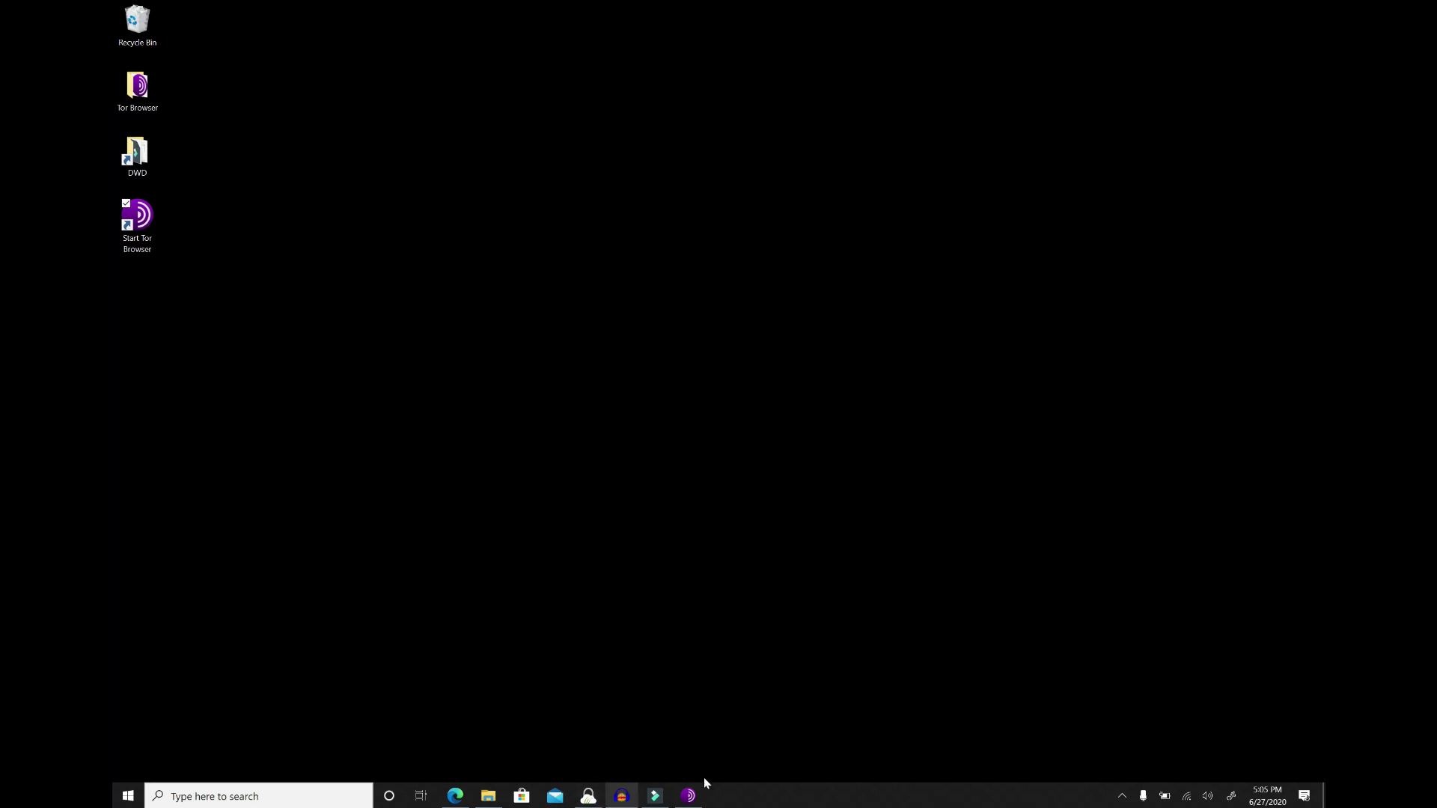
Restore the minimized Tor Browser window from the taskbar, back on the duckduckgo.com homepage
{"action": "left_click", "coordinate": [698, 804]}
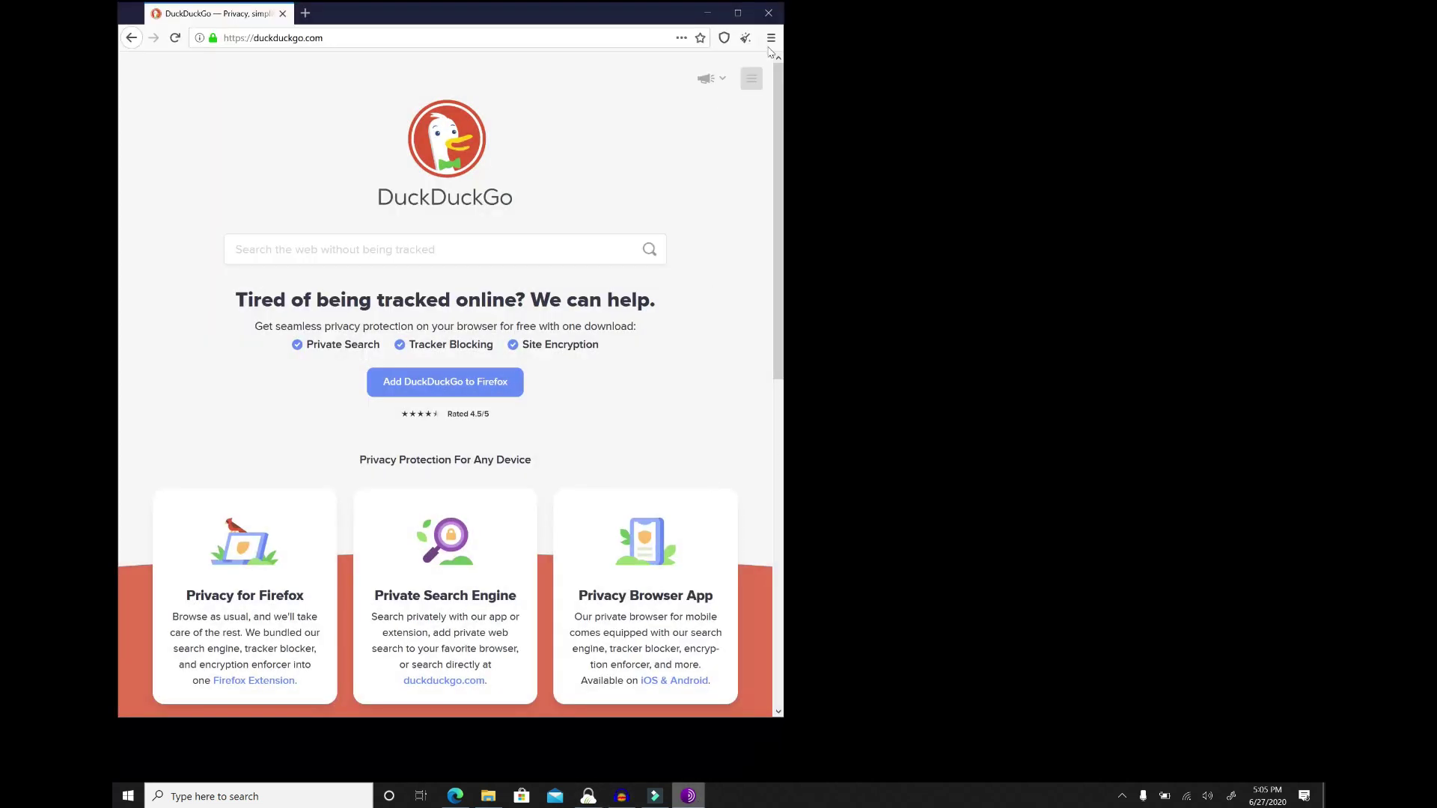